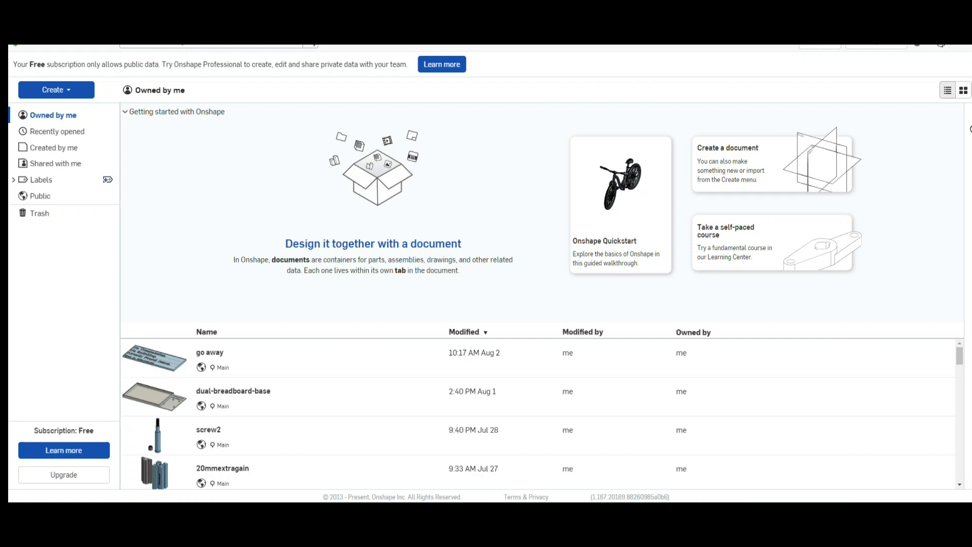
# - Create a new public document named 'palette' and start Sketch 1 in its Part Studio
pyautogui.click(728, 159)
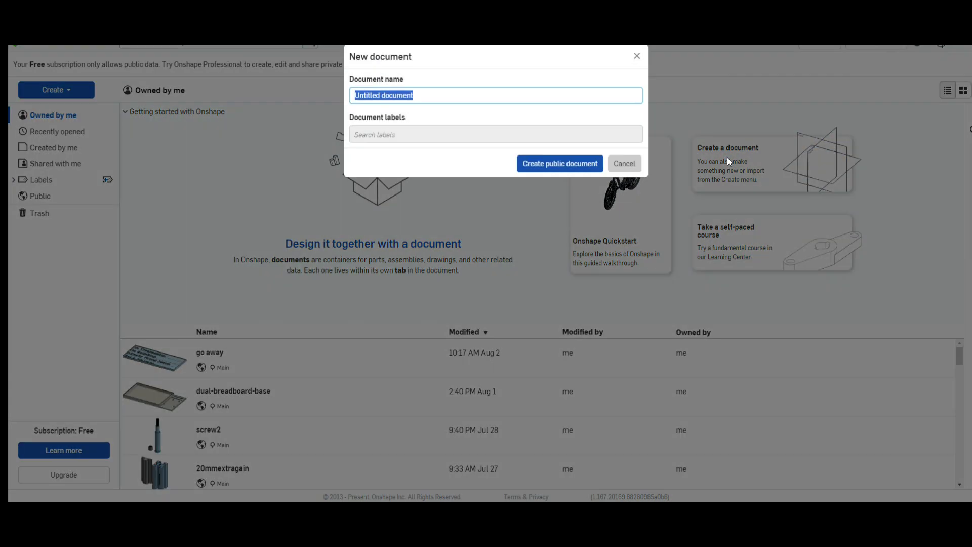
pyautogui.write('palette')
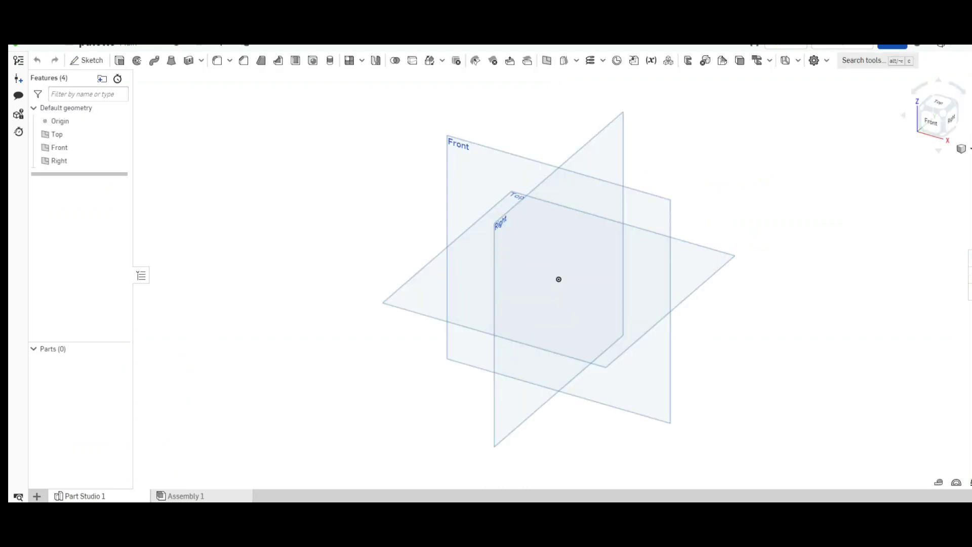
pyautogui.click(85, 61)
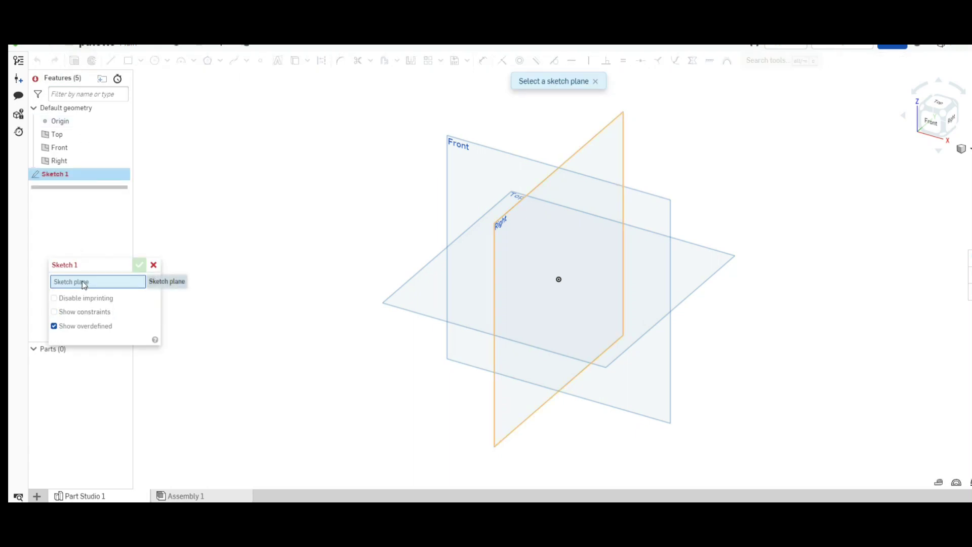
# - Put Sketch 1 on the Top plane, view it normal, and select the corner rectangle tool
pyautogui.click(410, 288)
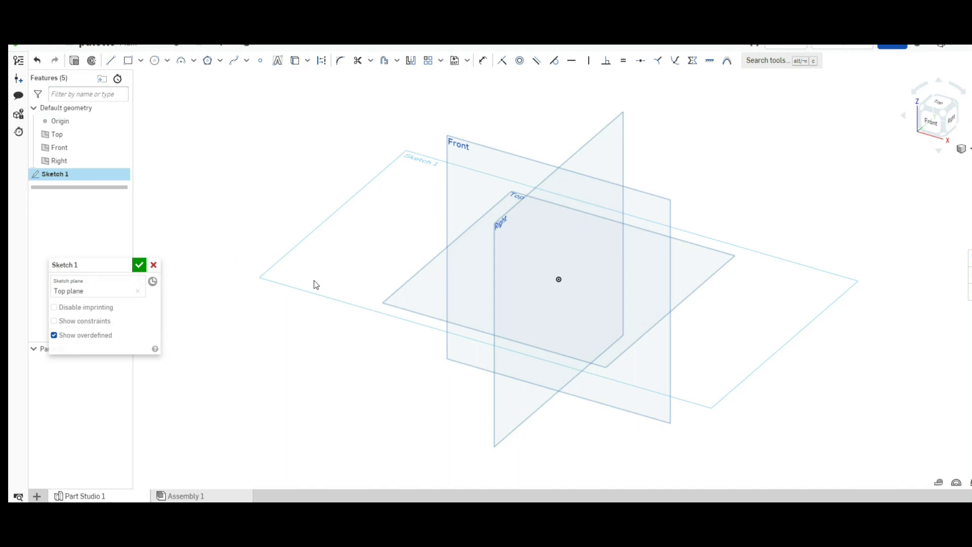
pyautogui.press('n')
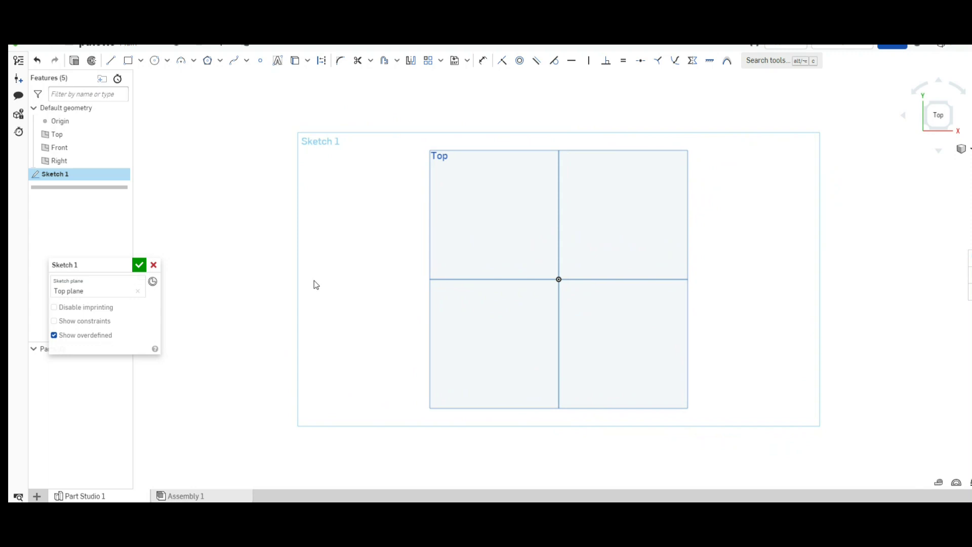
pyautogui.click(129, 61)
# - Draw a 120 by 80 corner rectangle from the origin and accept Sketch 1
pyautogui.click(559, 279)
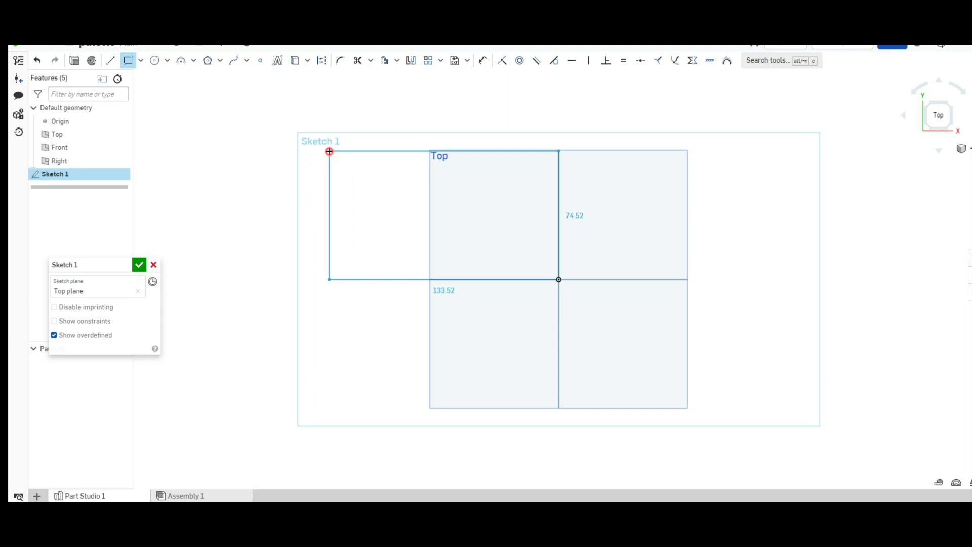
pyautogui.click(328, 153)
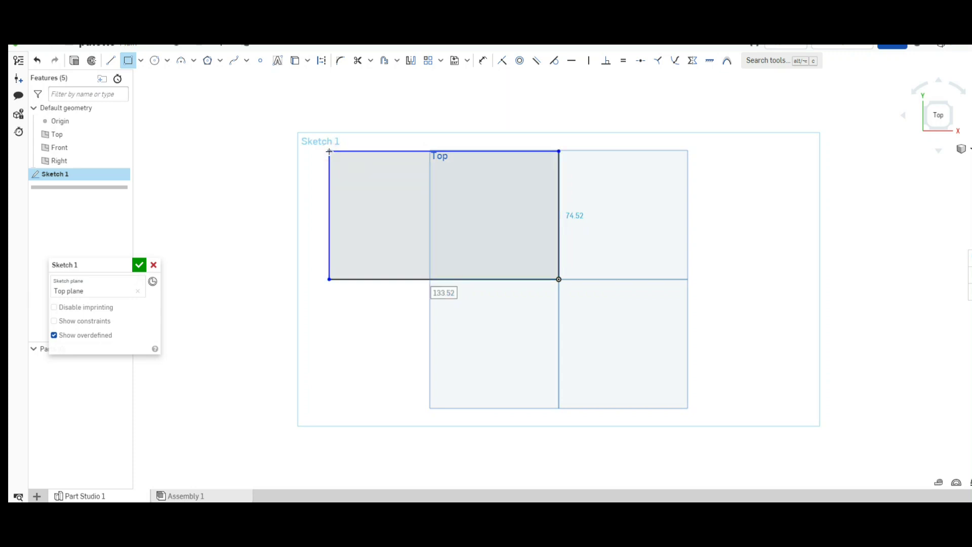
pyautogui.write('120')
pyautogui.press('Return')
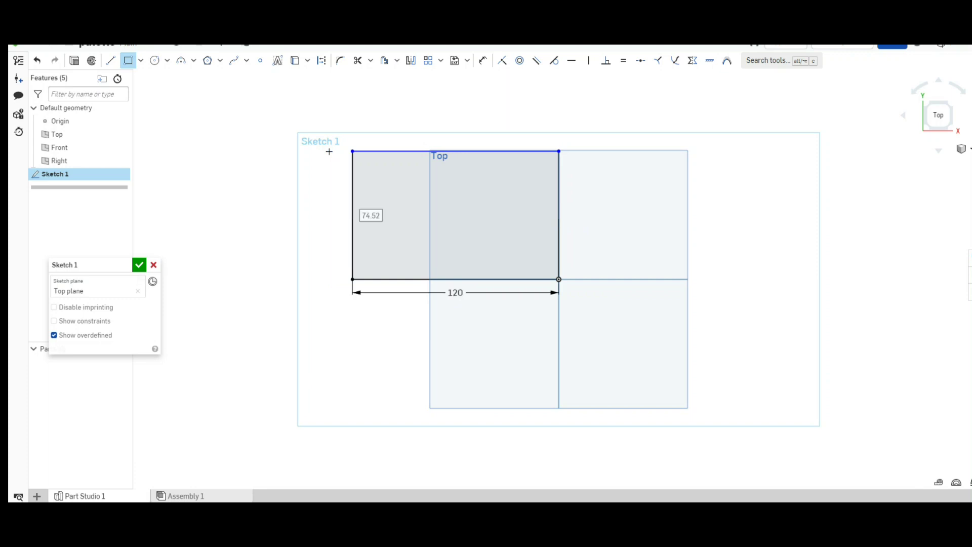
pyautogui.write('80')
pyautogui.press('Return')
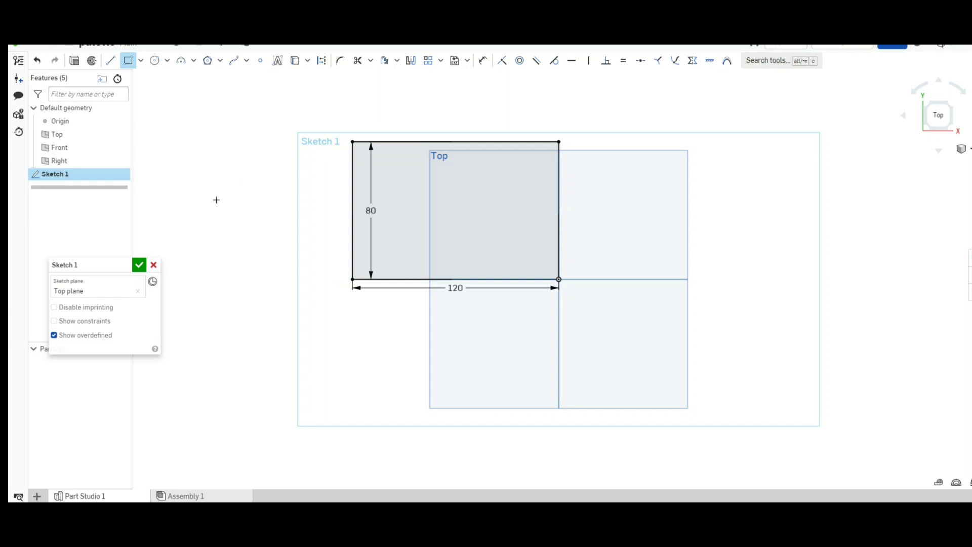
pyautogui.click(140, 265)
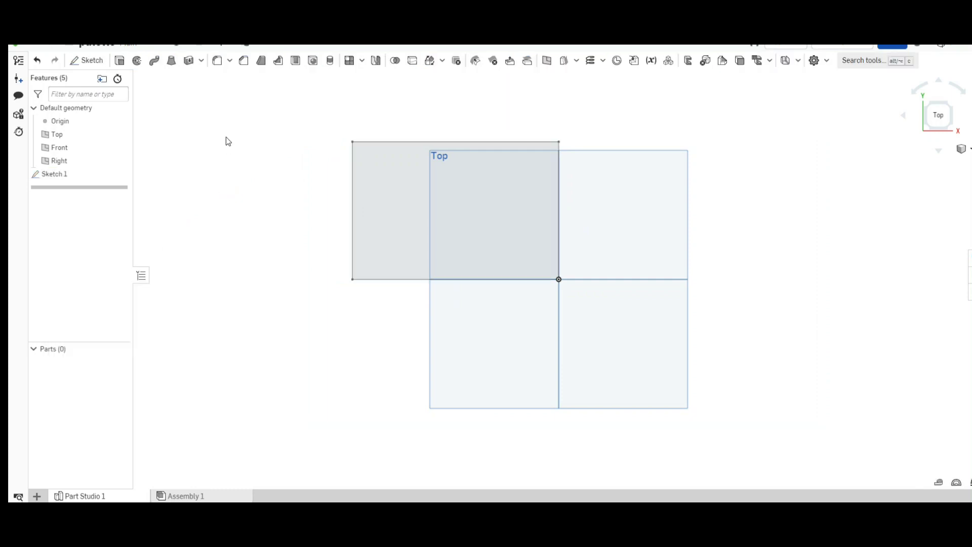
# - Extrude the rectangle 8 mm into a solid plate (Part 1)
pyautogui.click(120, 61)
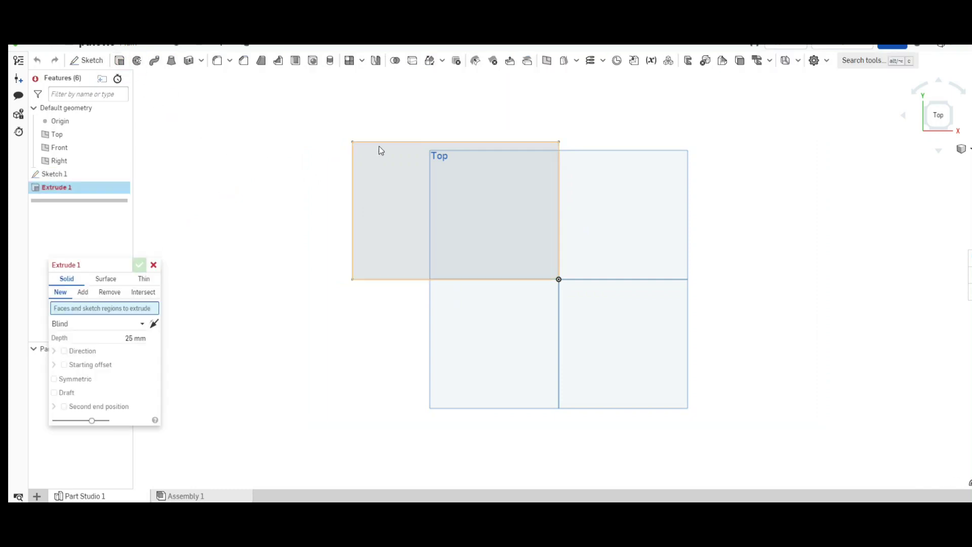
pyautogui.click(375, 161)
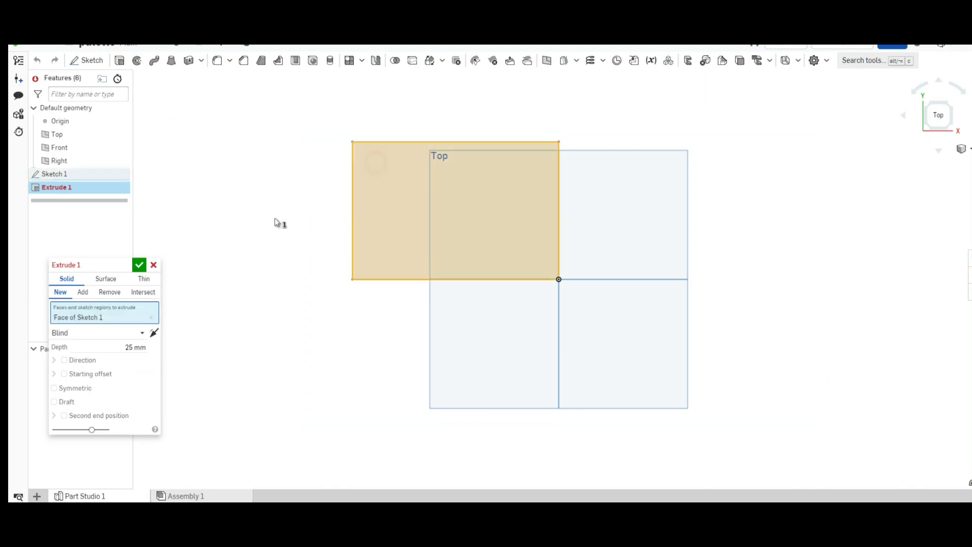
pyautogui.click(136, 347)
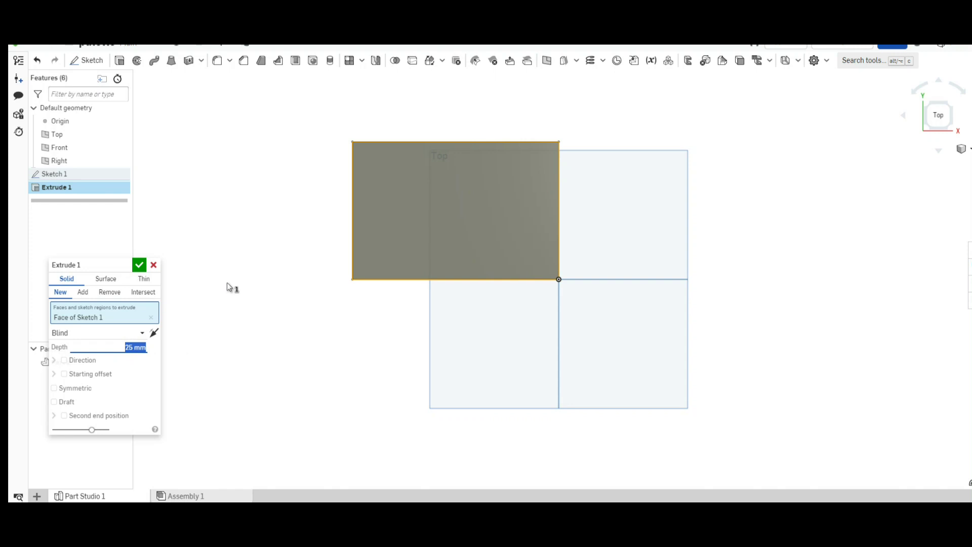
pyautogui.write('8')
pyautogui.press('Return')
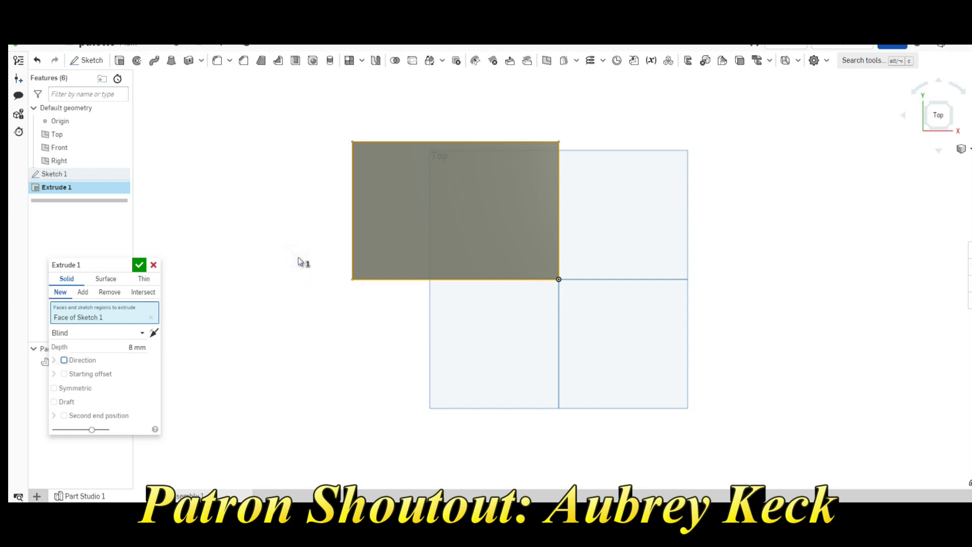
pyautogui.moveTo(302, 263); pyautogui.dragTo(292, 218, button='right')
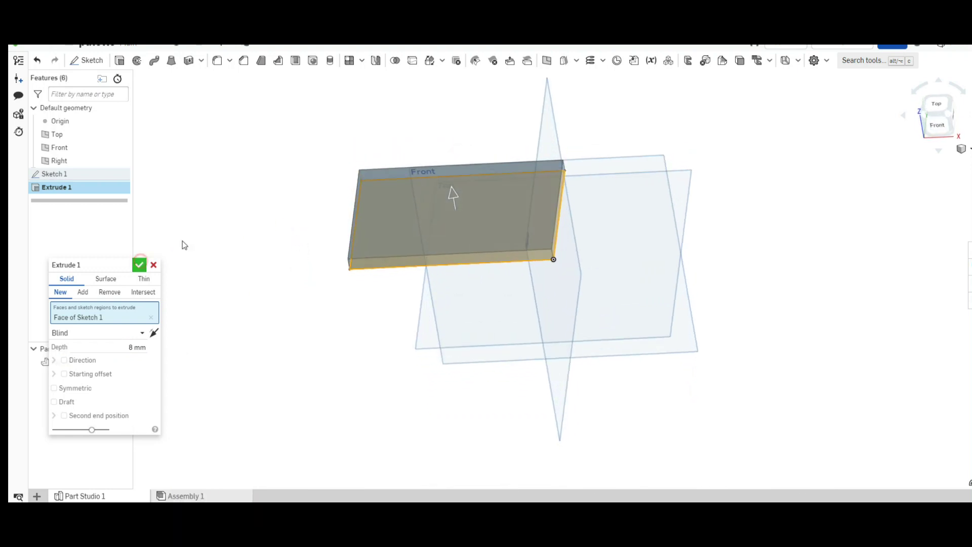
pyautogui.click(139, 264)
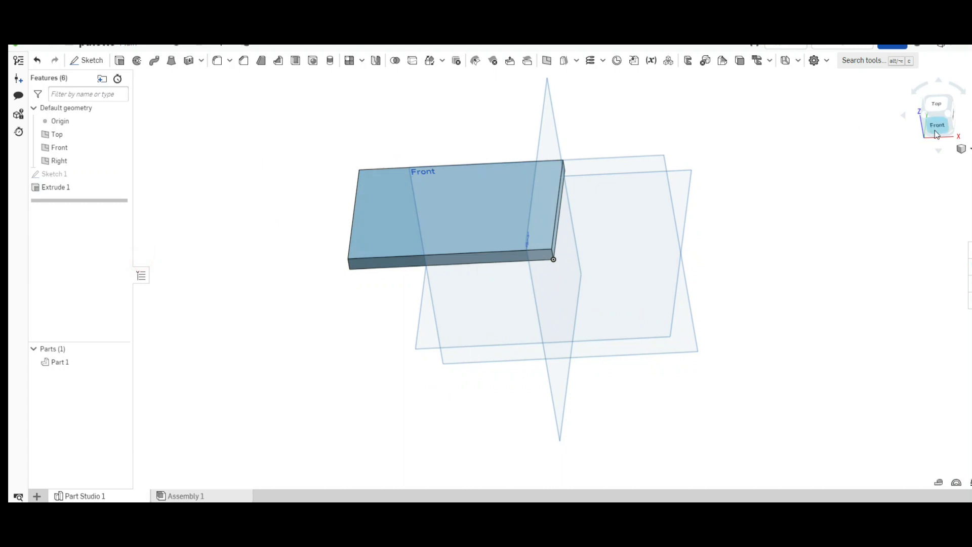
pyautogui.moveTo(931, 121)
pyautogui.mouseDown()
pyautogui.moveTo(953, 127)
pyautogui.moveTo(931, 112)
pyautogui.moveTo(938, 125)
pyautogui.mouseUp()
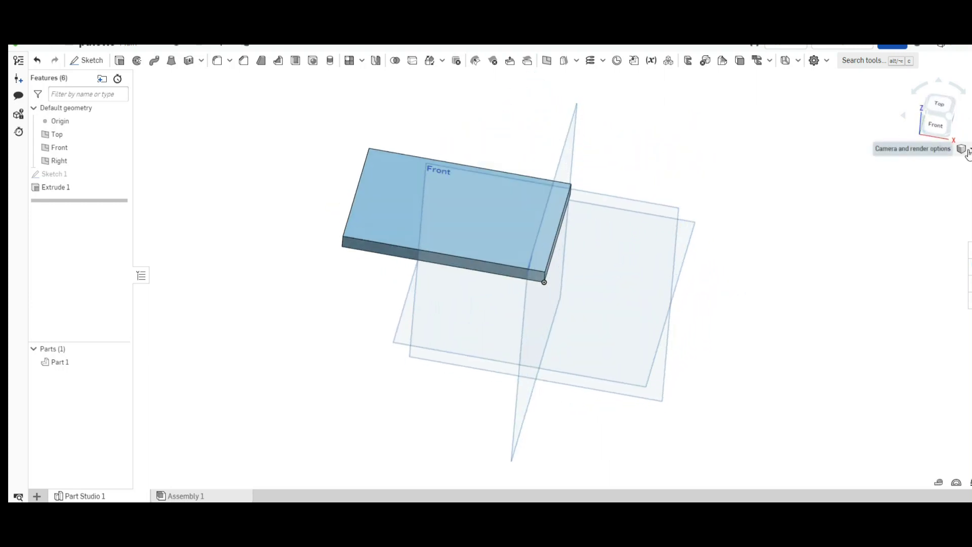
pyautogui.click(961, 149)
pyautogui.click(912, 161)
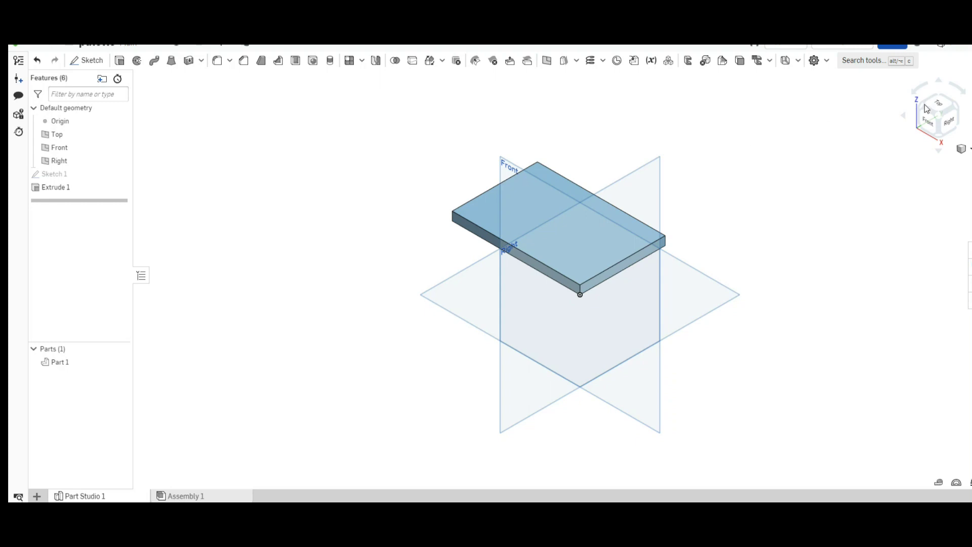
pyautogui.moveTo(700, 128); pyautogui.dragTo(709, 131, button='right')
pyautogui.hotkey('shift', '5')
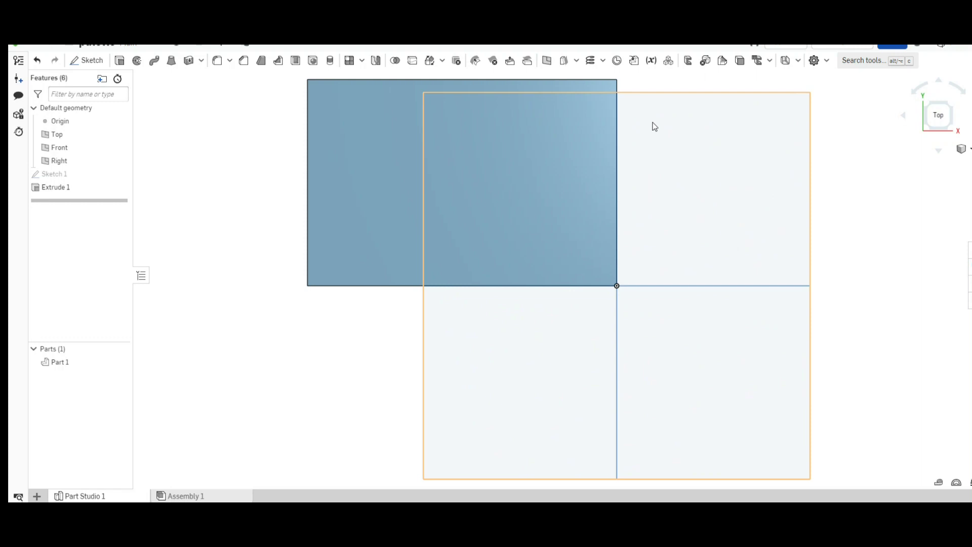
pyautogui.moveTo(654, 126); pyautogui.dragTo(675, 206, button='middle')
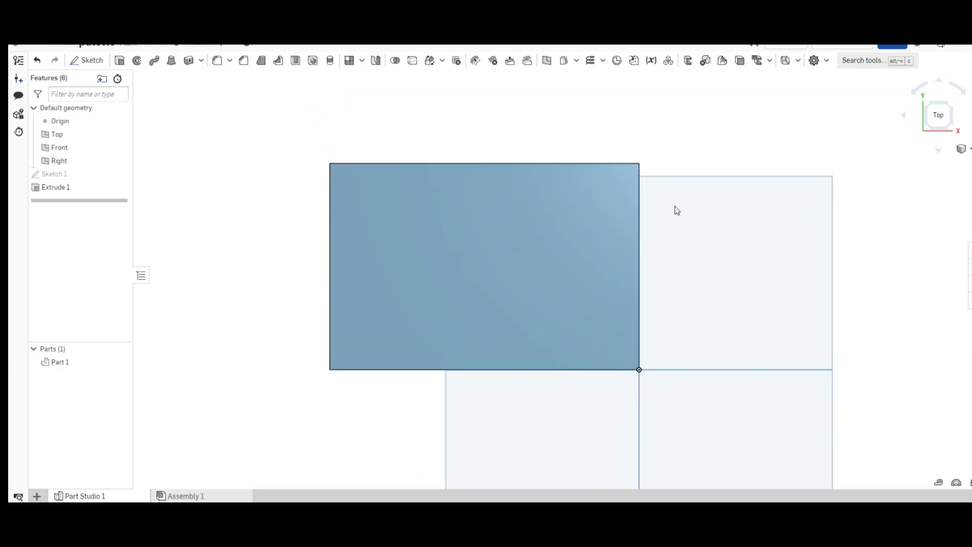
pyautogui.click(92, 60)
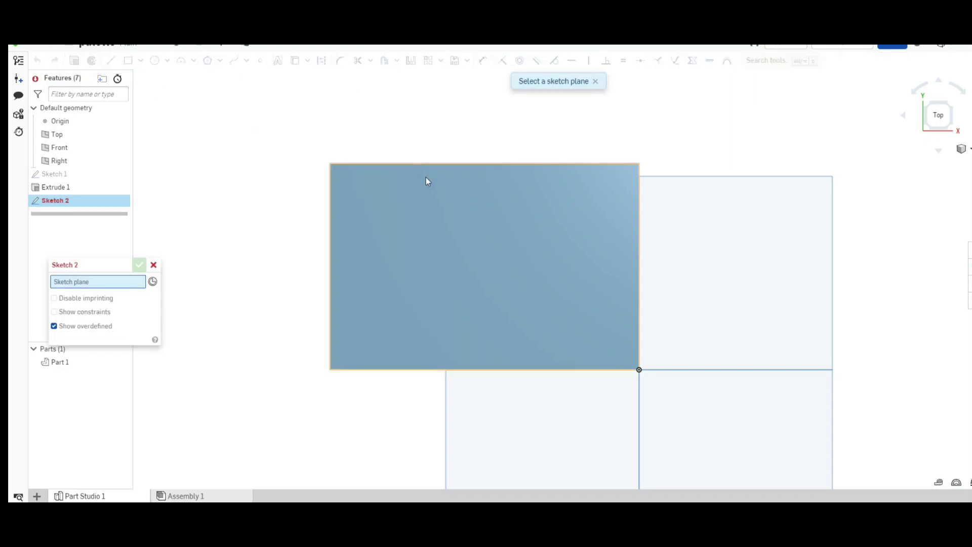
# - Start Sketch 2 on the plate's top face and select the Line tool
pyautogui.click(488, 264)
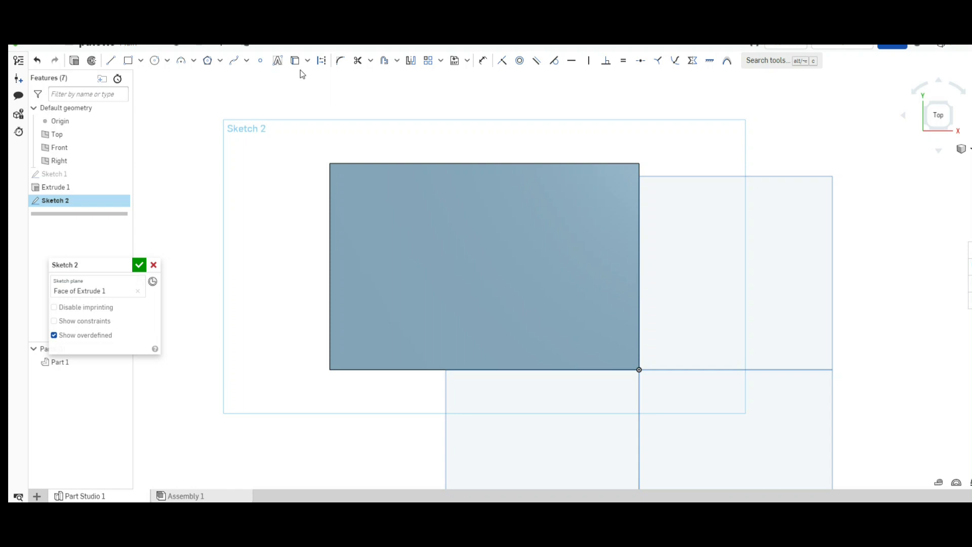
pyautogui.click(112, 61)
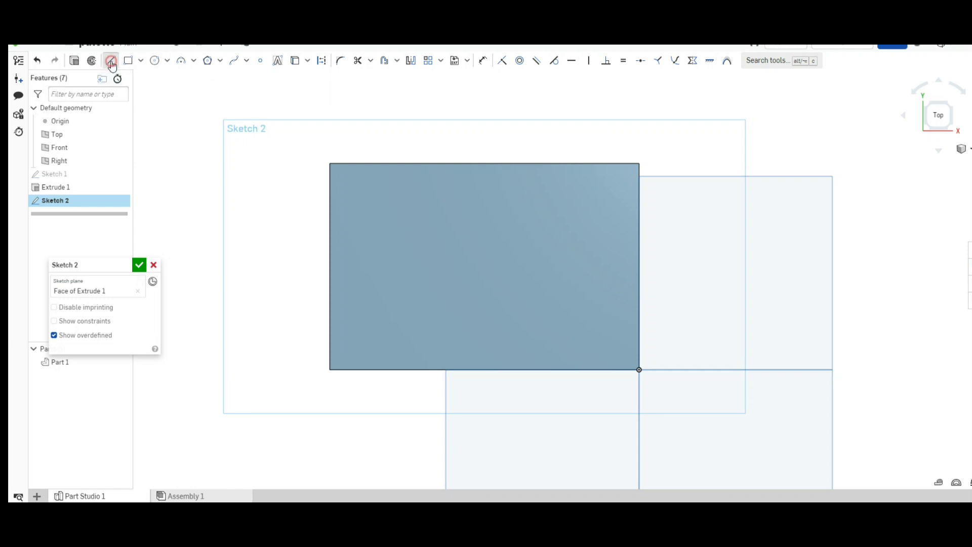
# - Draw a horizontal construction centreline from the plate's left edge to its right edge
pyautogui.click(321, 61)
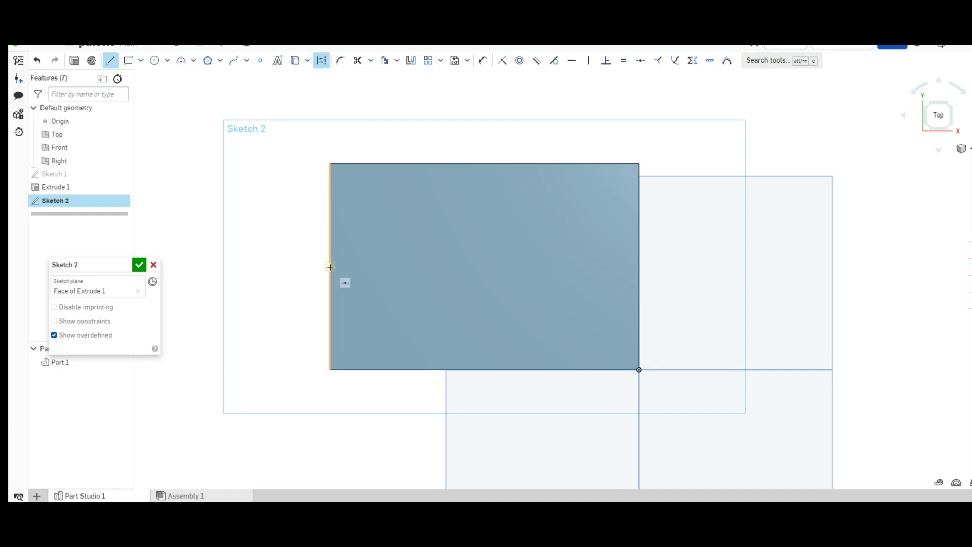
pyautogui.click(329, 268)
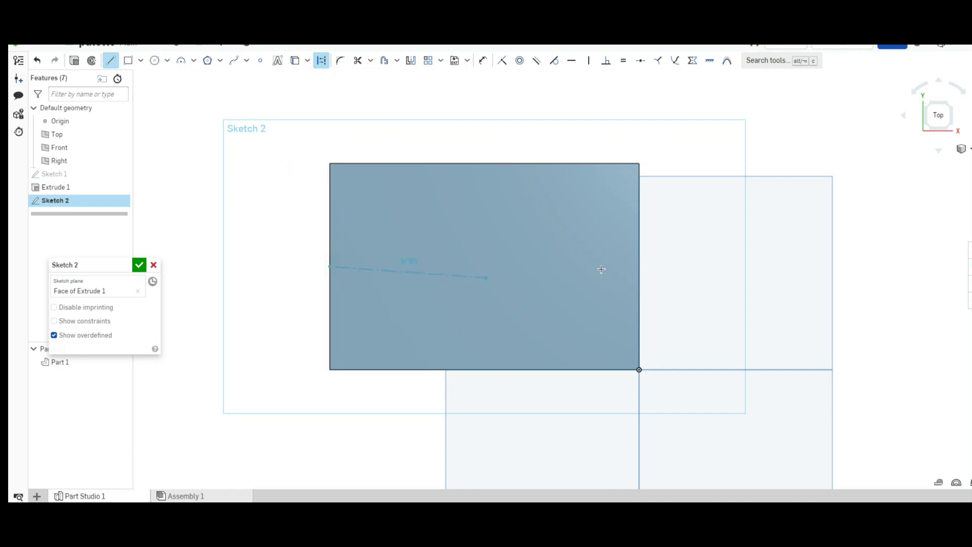
pyautogui.click(638, 266)
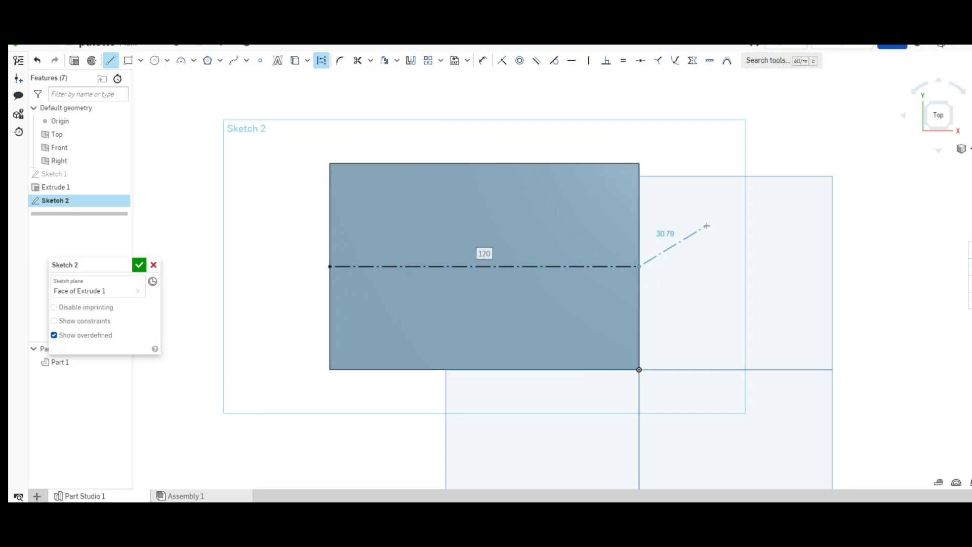
pyautogui.press('Escape')
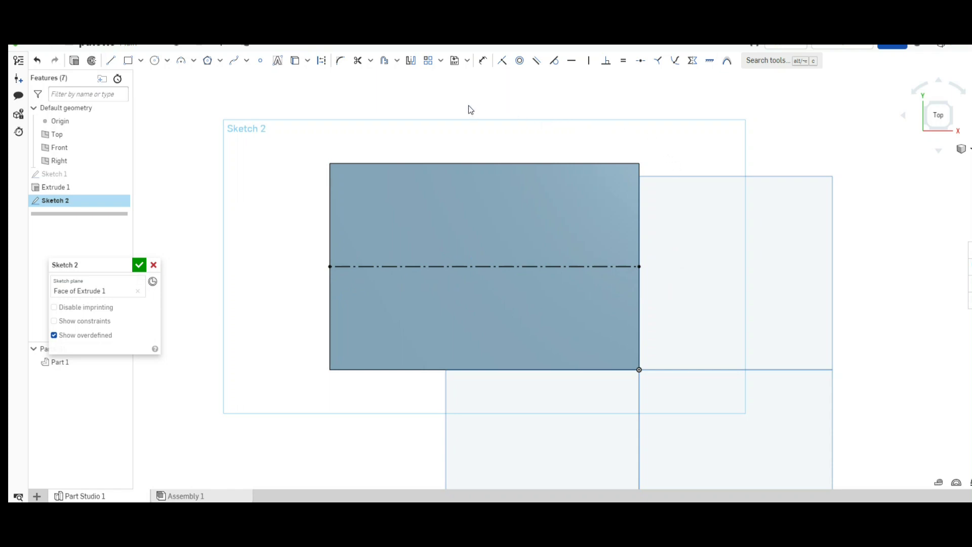
# - Draw a vertical construction centreline joining the midpoints of the top and bottom edges
pyautogui.press('l')
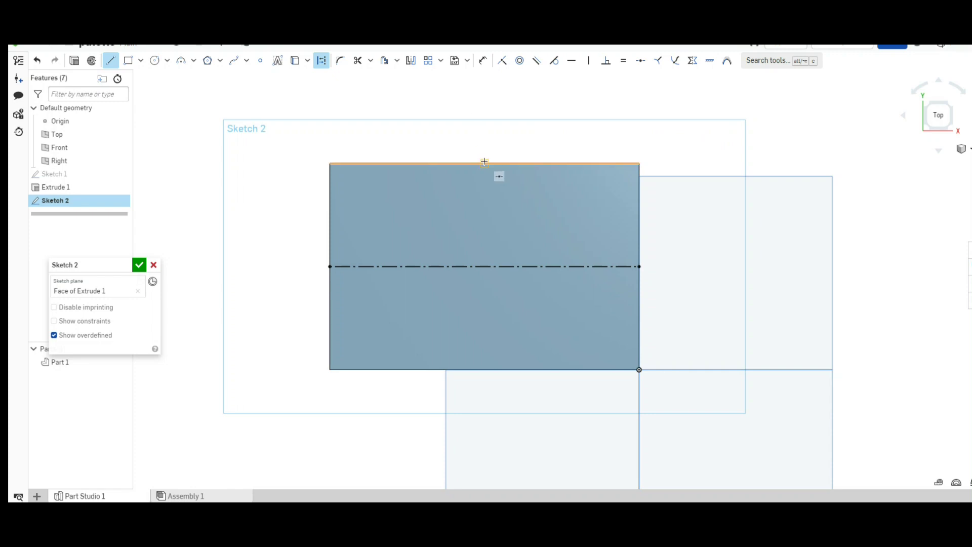
pyautogui.click(483, 162)
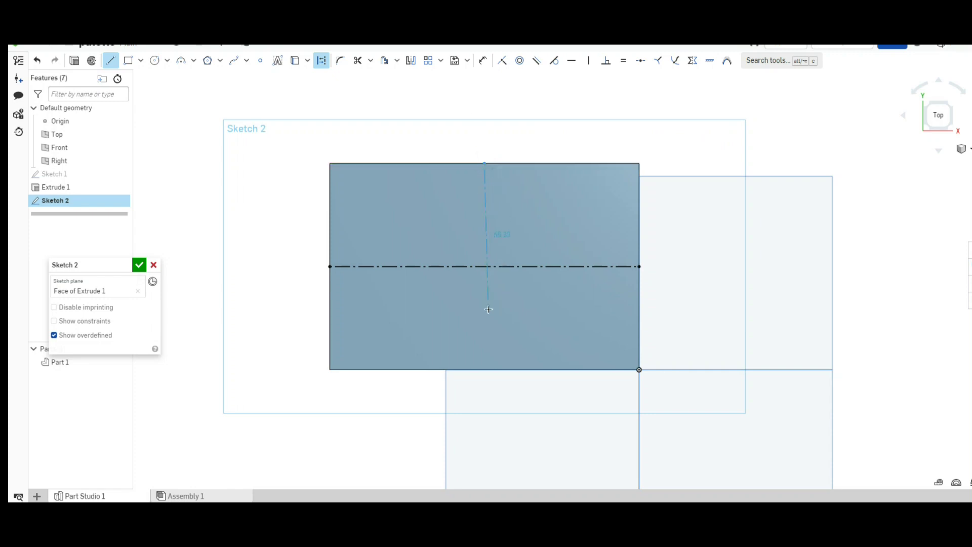
pyautogui.click(485, 370)
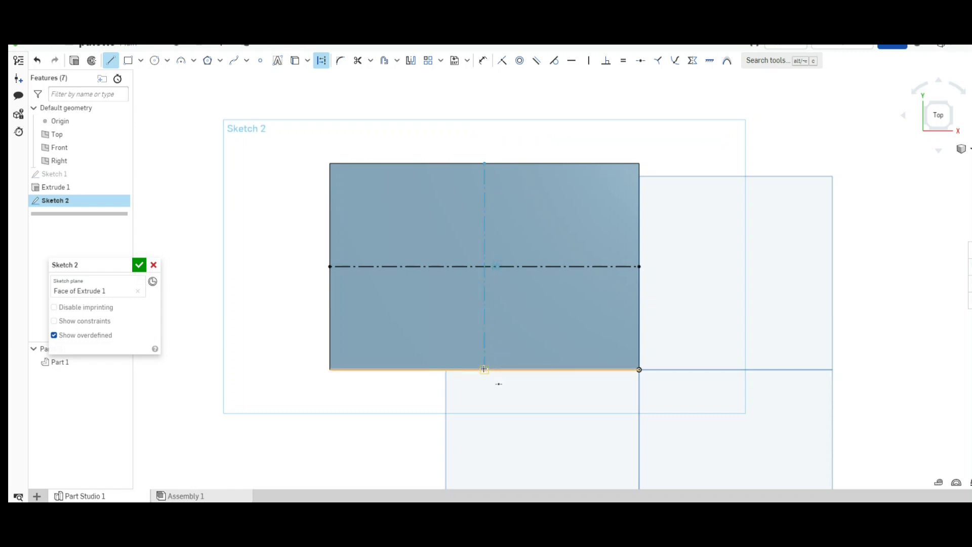
pyautogui.click(485, 369)
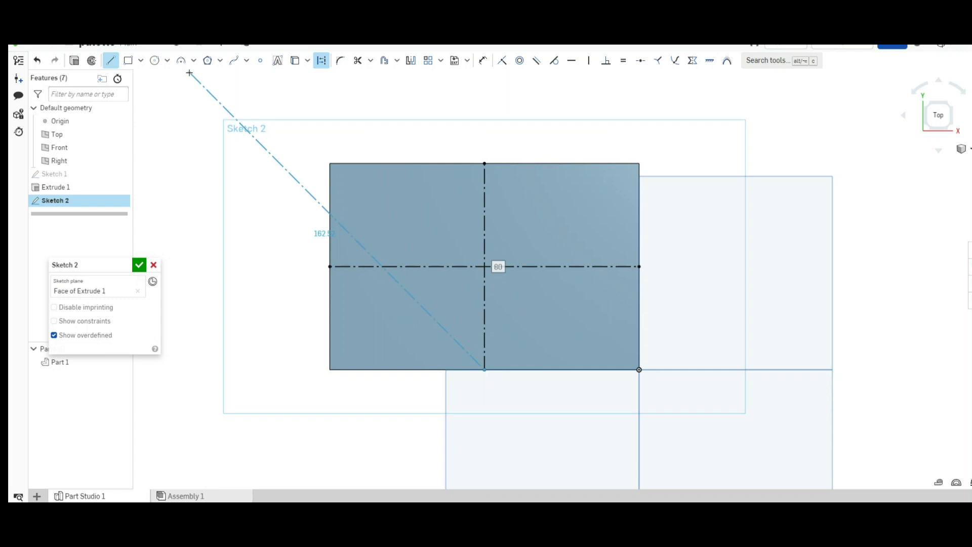
pyautogui.press('Escape')
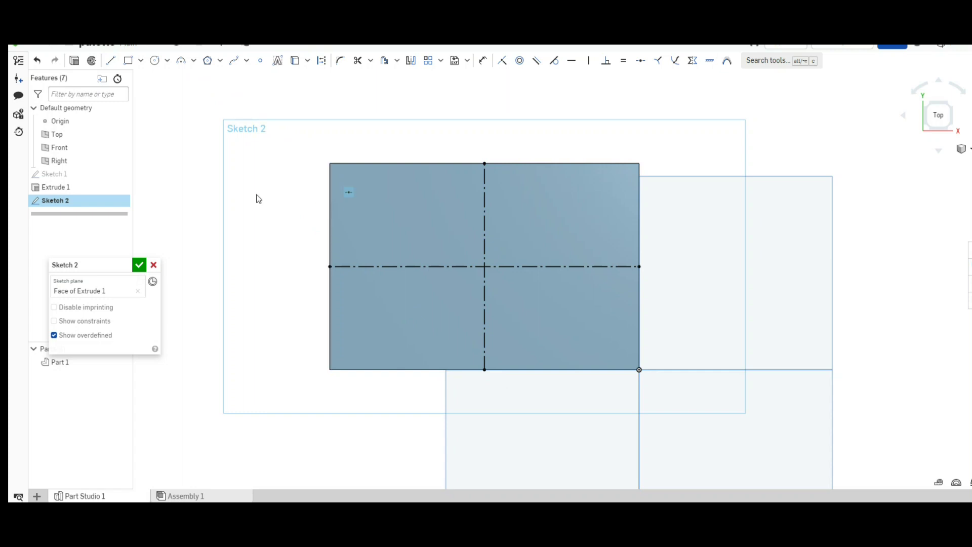
pyautogui.press('l')
# - Draw two horizontal construction lines edge to edge, one above and one below the centreline
pyautogui.press('q')
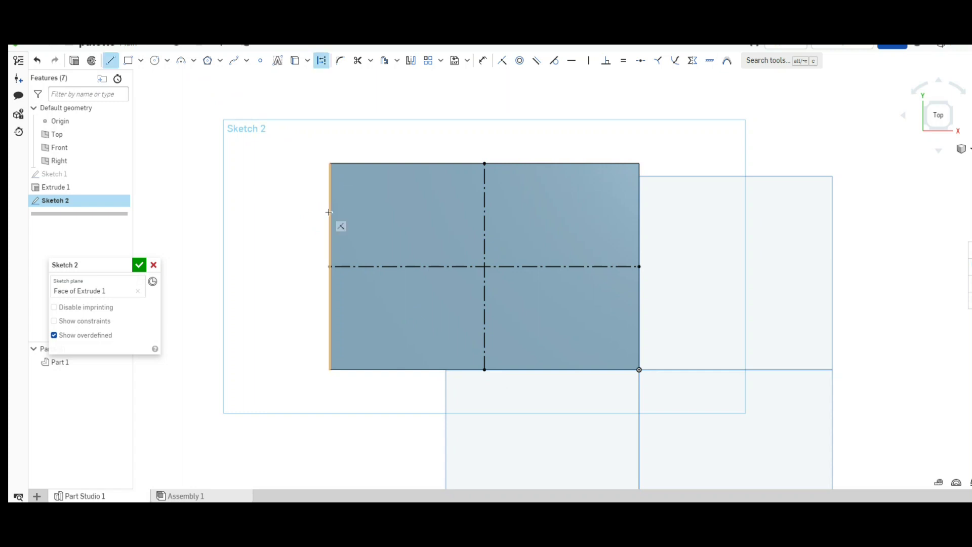
pyautogui.click(329, 212)
pyautogui.click(640, 211)
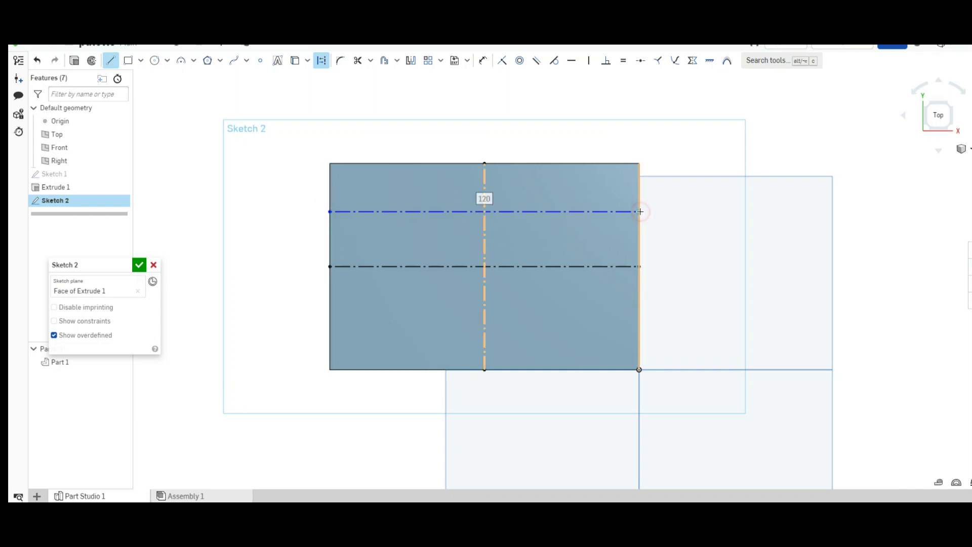
pyautogui.press('Escape')
pyautogui.press('l')
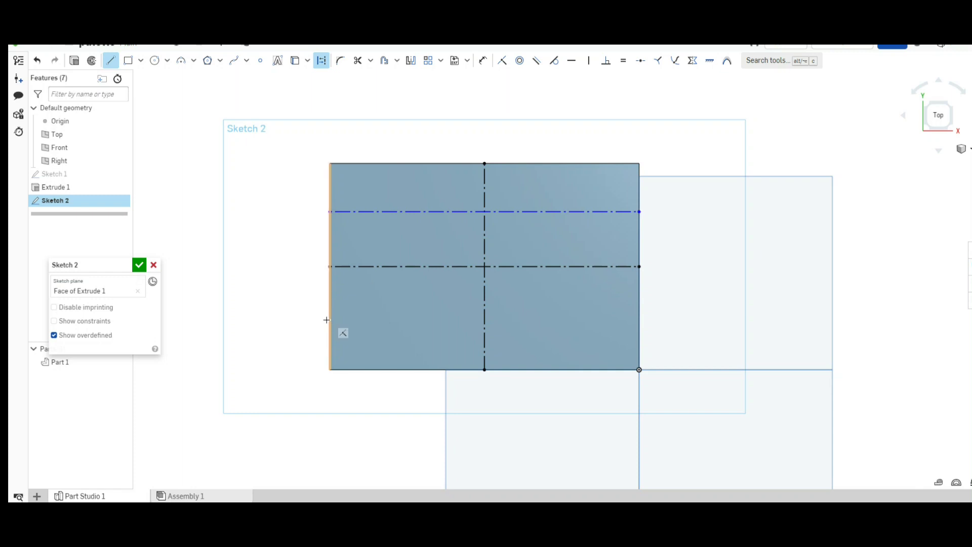
pyautogui.click(329, 318)
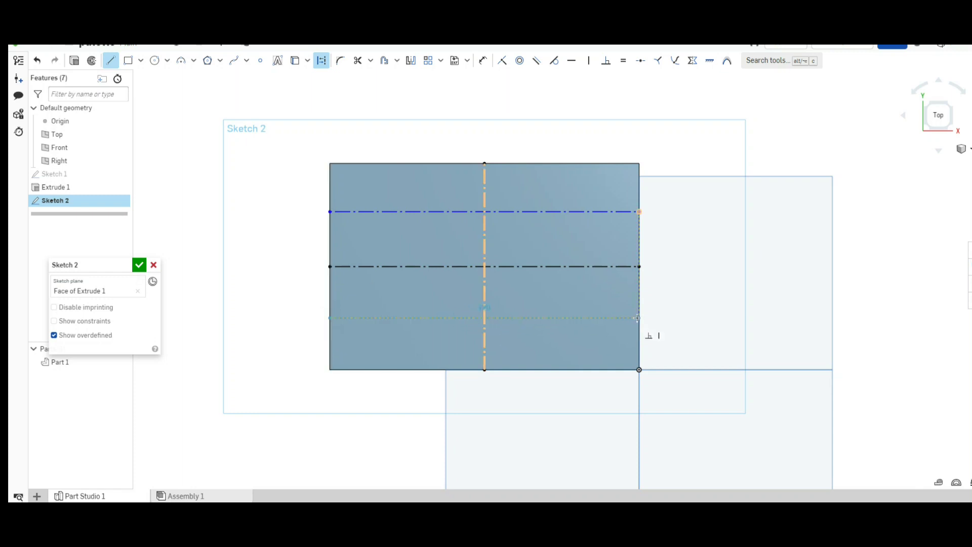
pyautogui.click(637, 318)
pyautogui.press('Escape')
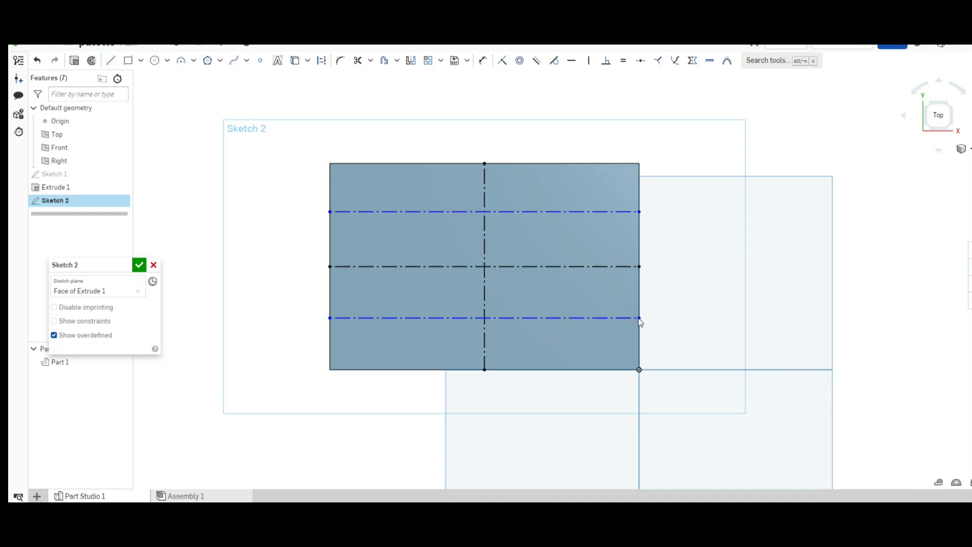
pyautogui.press('d')
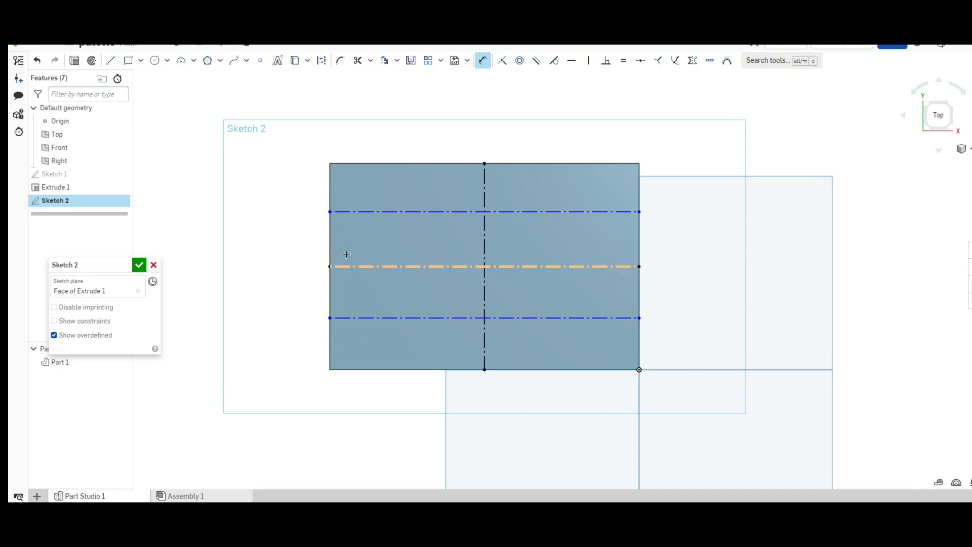
# - Dimension the upper and lower construction lines 20 mm from the top and bottom edges
pyautogui.click(360, 213)
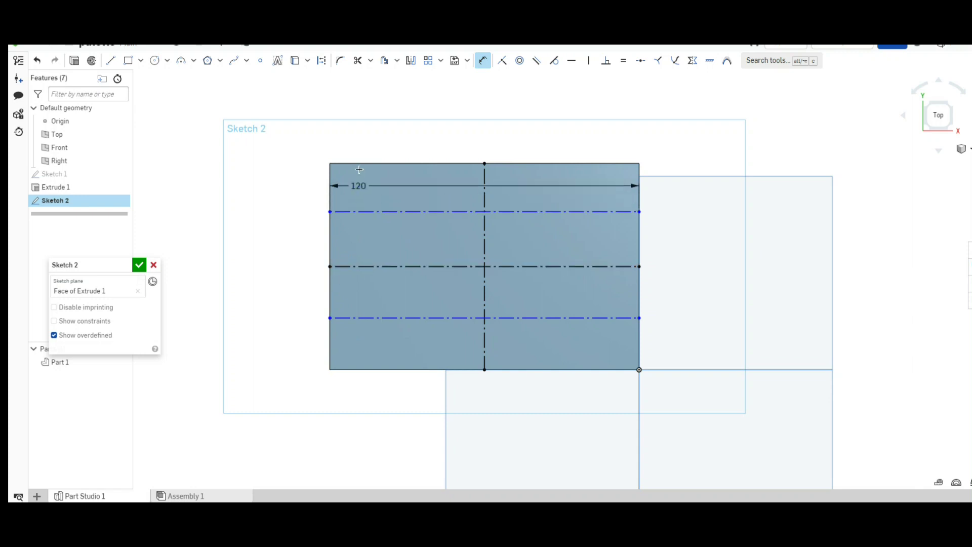
pyautogui.click(359, 165)
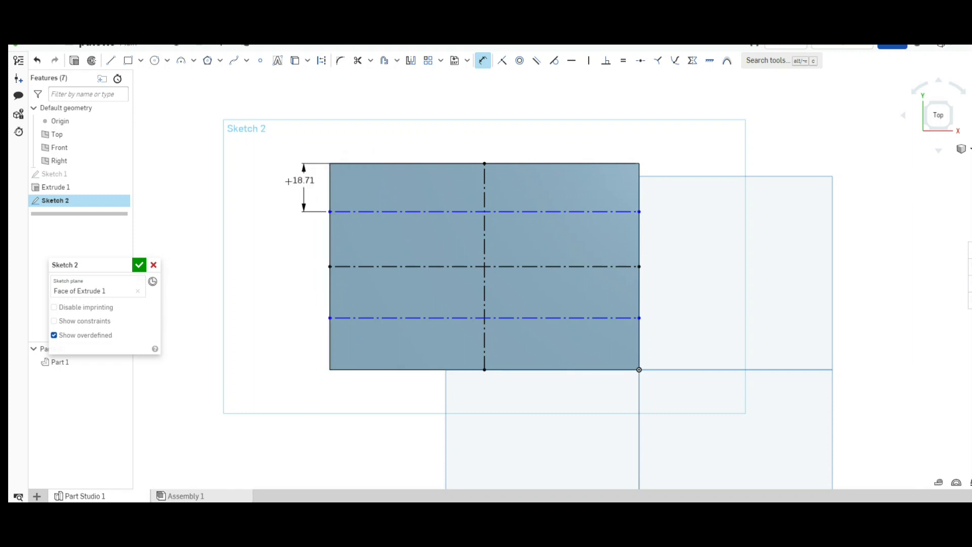
pyautogui.click(271, 183)
pyautogui.write('20')
pyautogui.press('Return')
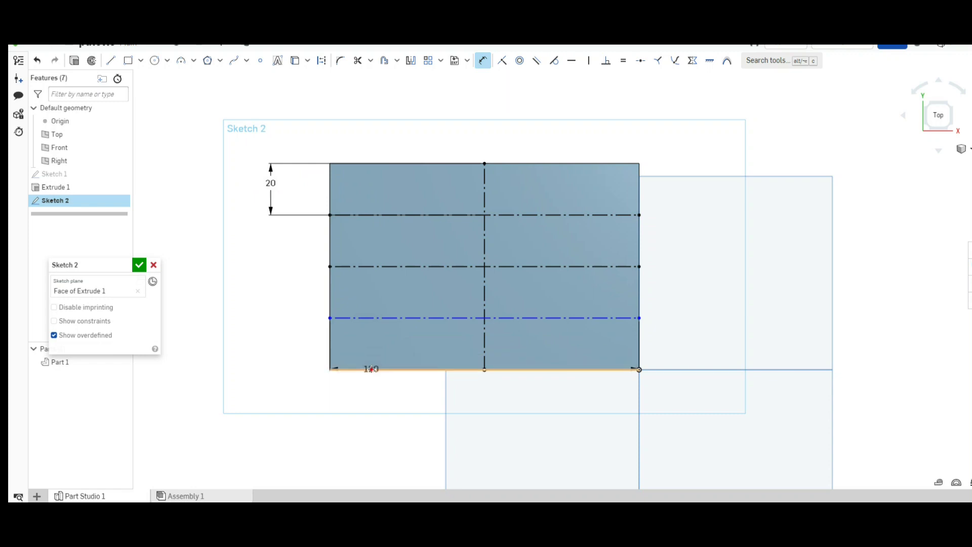
pyautogui.click(370, 369)
pyautogui.click(293, 344)
pyautogui.write('2')
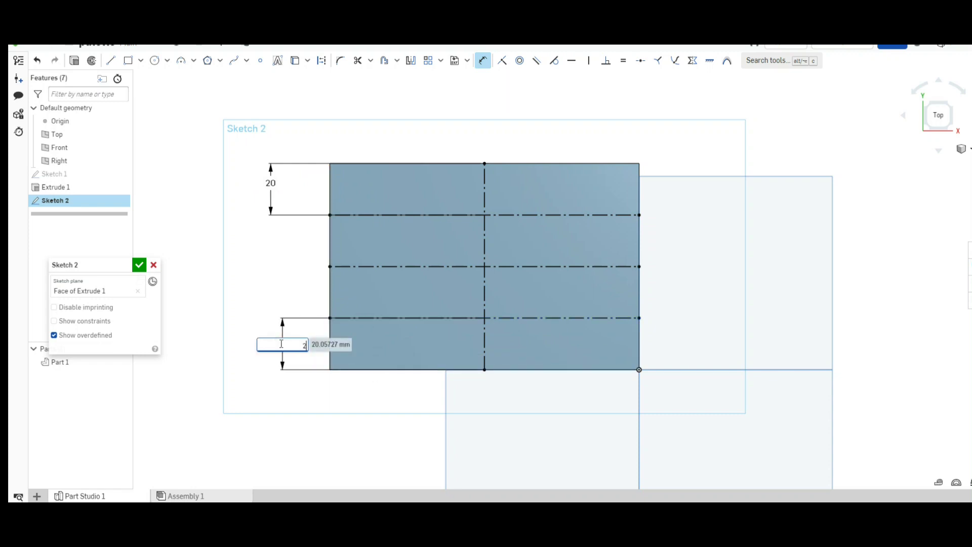
pyautogui.write('0')
pyautogui.press('Return')
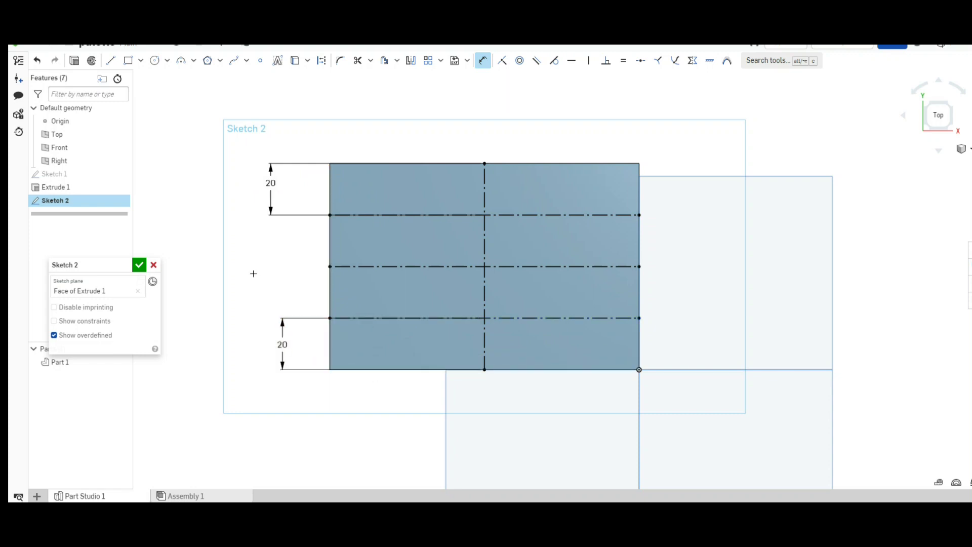
pyautogui.press('Escape')
# - Draw three Ø30 centre-point circles along the upper construction line, the middle one on the vertical centreline
pyautogui.click(155, 61)
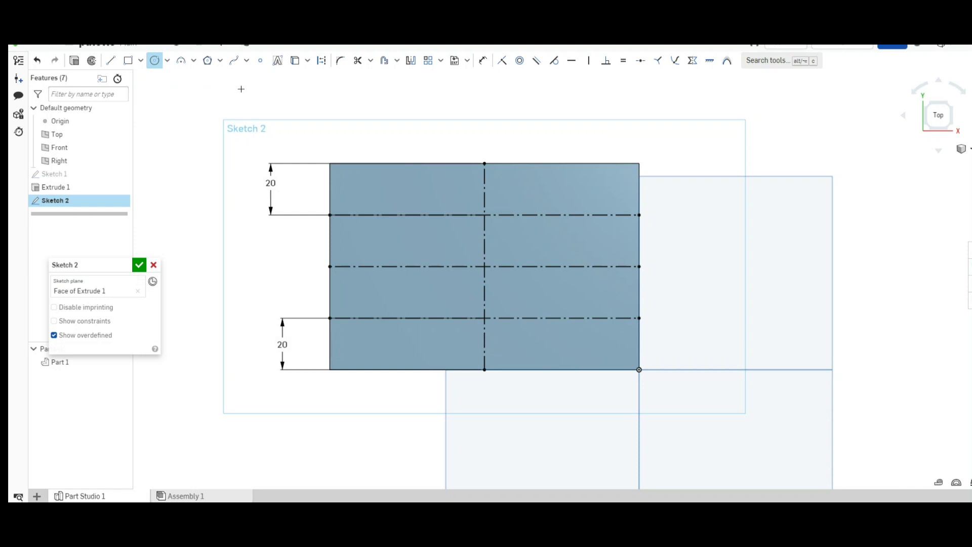
pyautogui.click(387, 217)
pyautogui.click(419, 192)
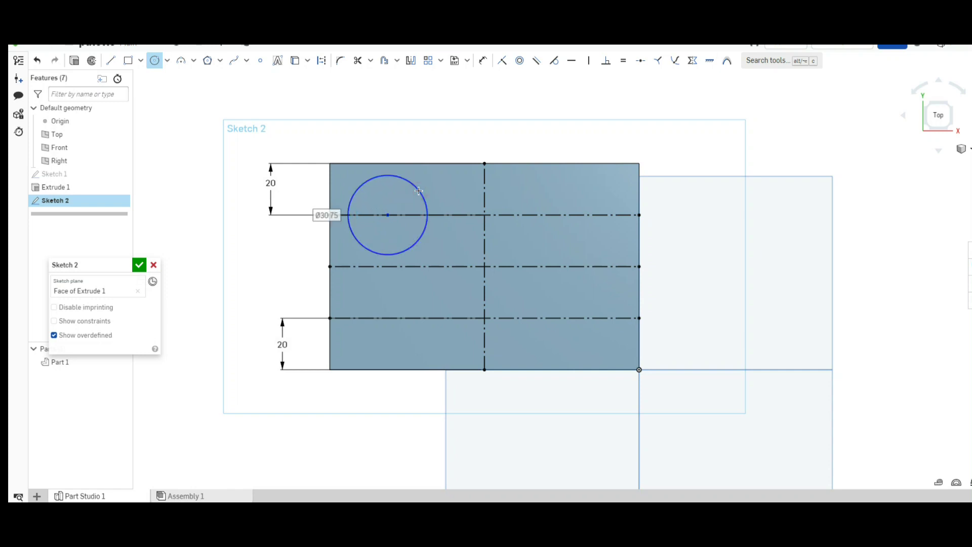
pyautogui.write('30')
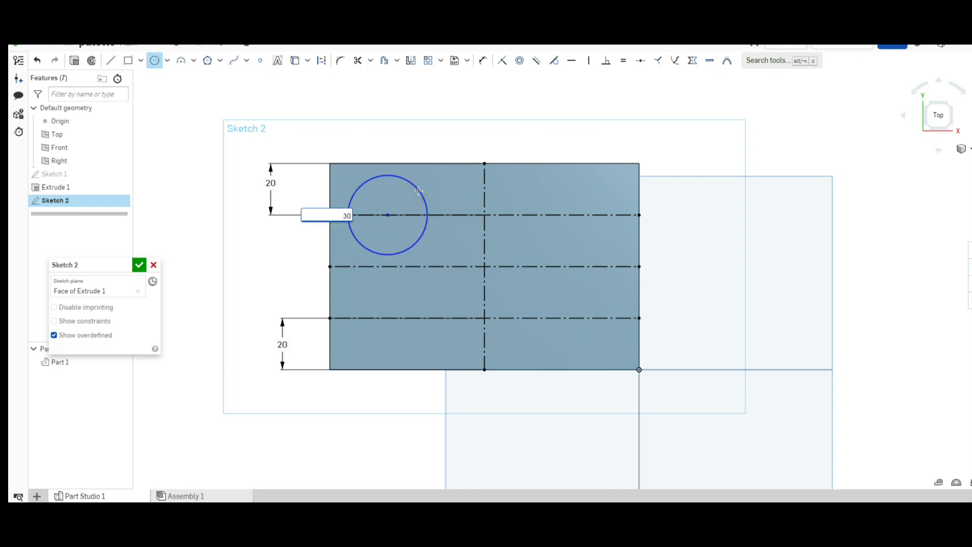
pyautogui.press('Return')
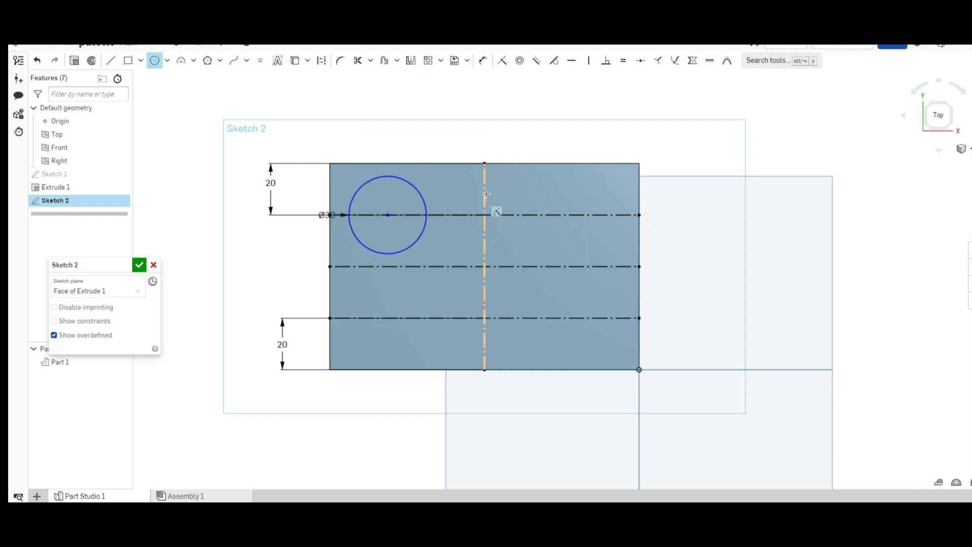
pyautogui.click(484, 216)
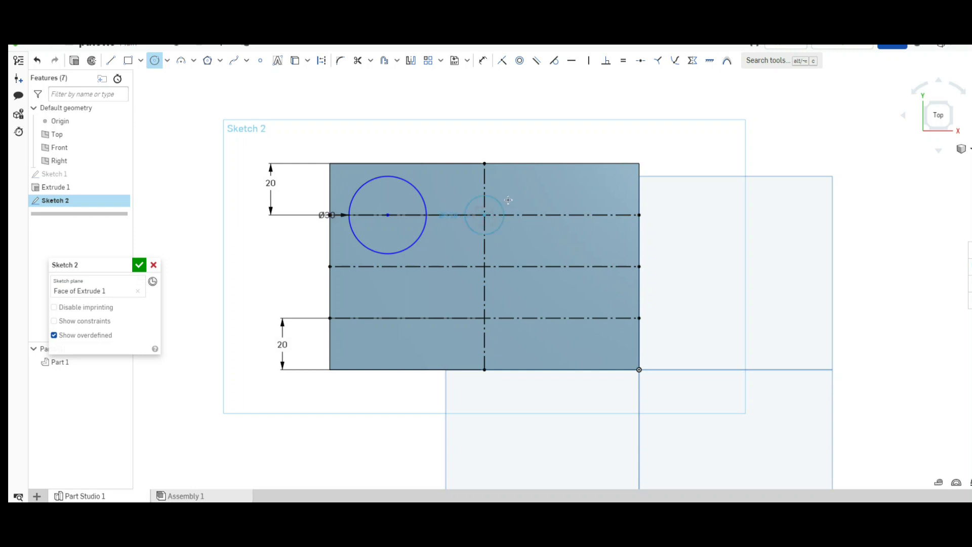
pyautogui.write('30')
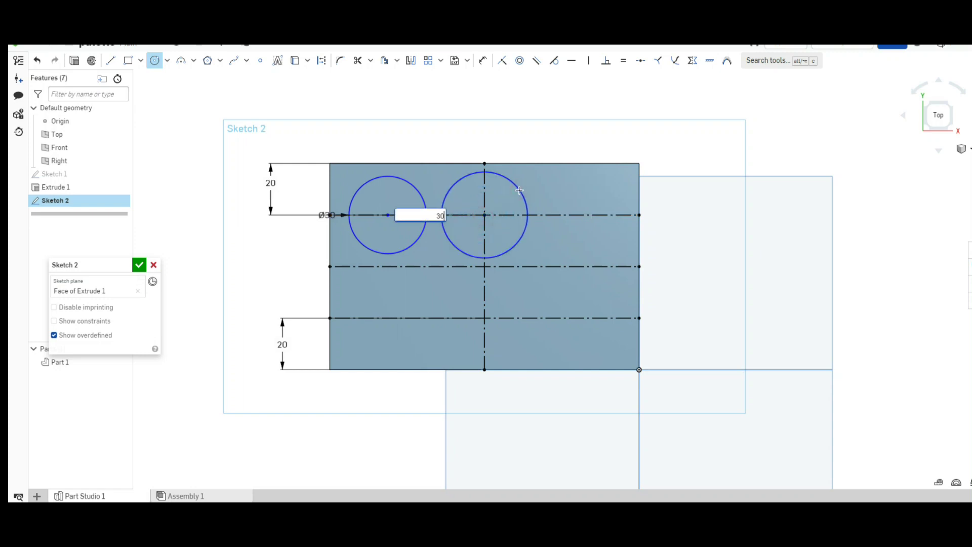
pyautogui.press('Return')
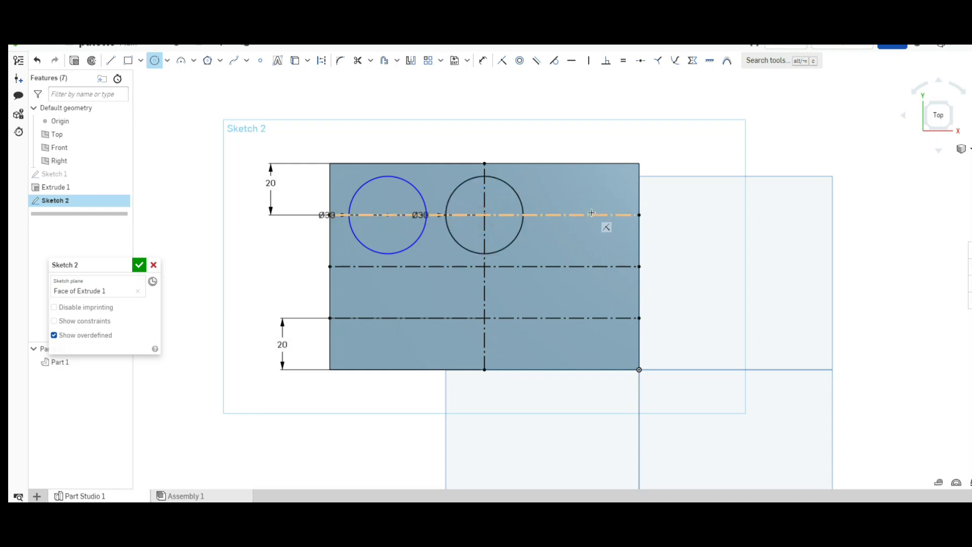
pyautogui.click(588, 215)
pyautogui.click(612, 192)
pyautogui.write('30')
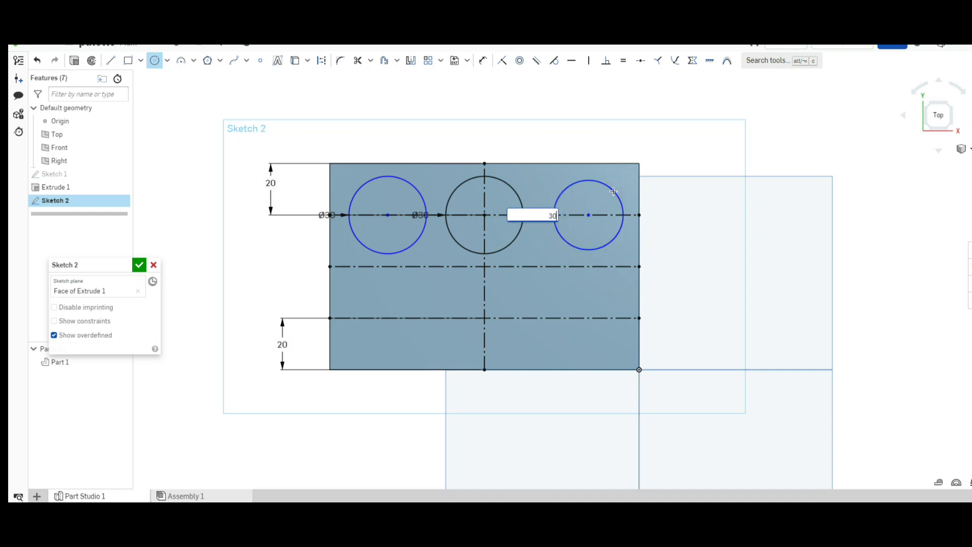
pyautogui.press('Return')
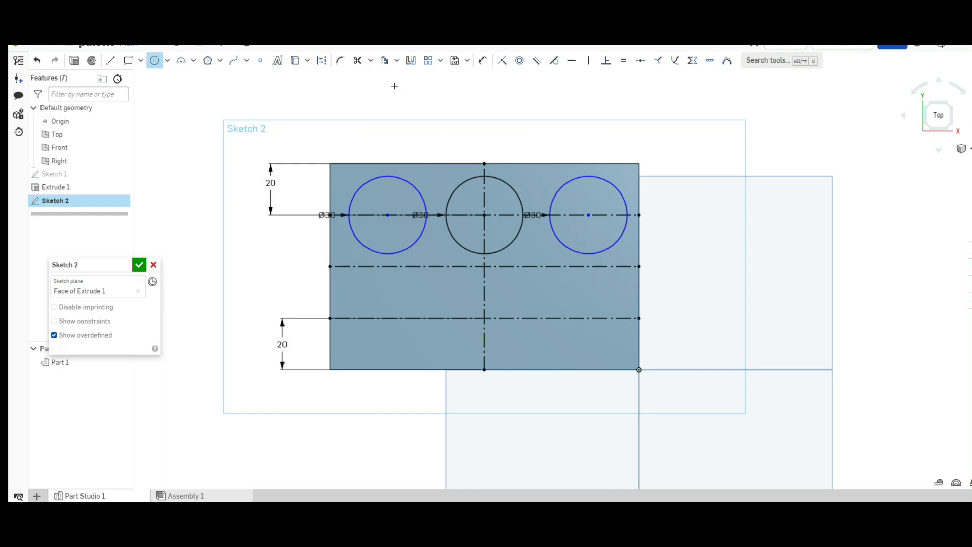
# - Dimension the left and right circle centres 20 mm in from the plate's left and right edges
pyautogui.press('d')
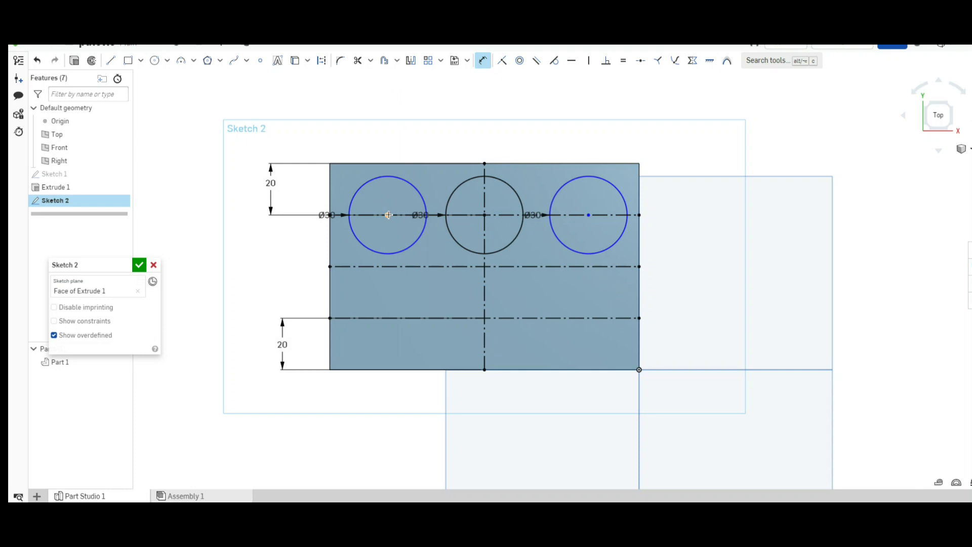
pyautogui.click(328, 202)
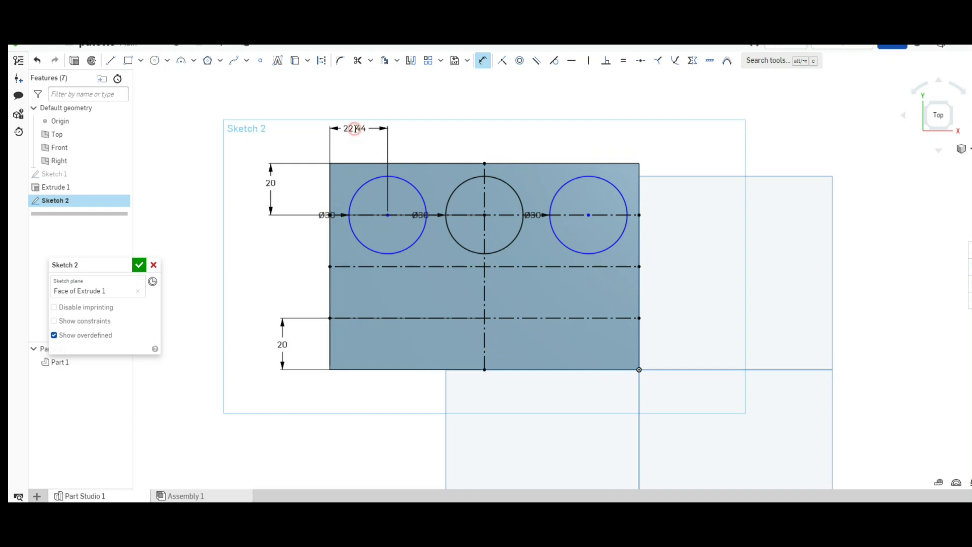
pyautogui.click(354, 128)
pyautogui.write('20')
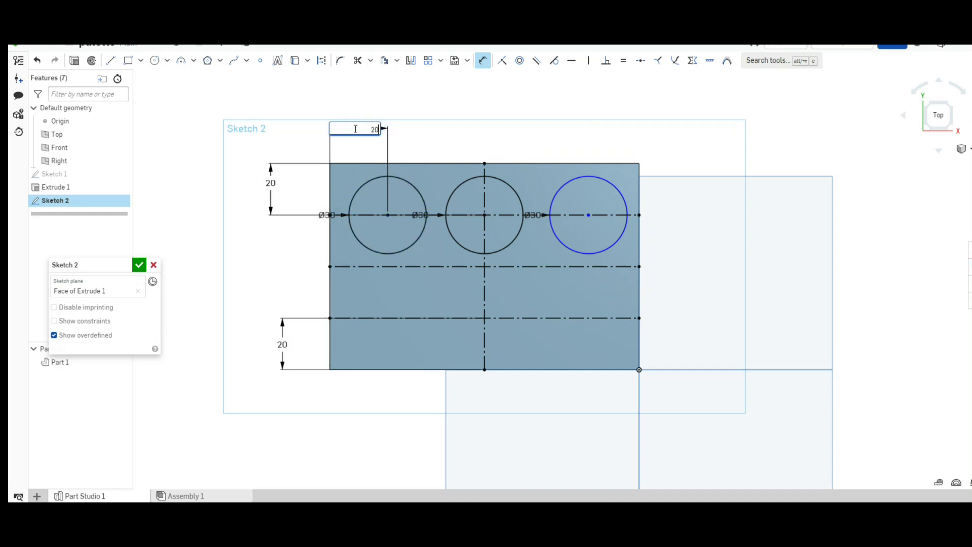
pyautogui.press('Return')
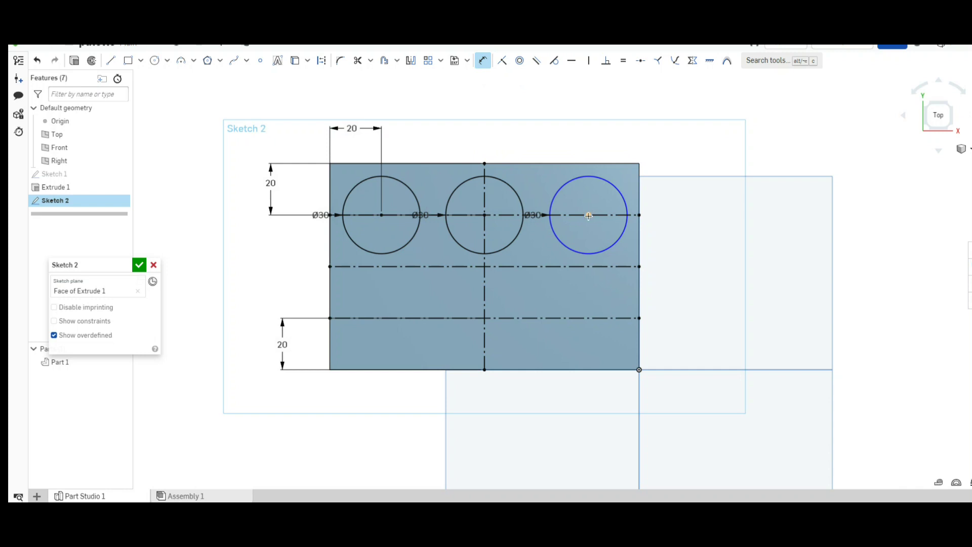
pyautogui.click(589, 216)
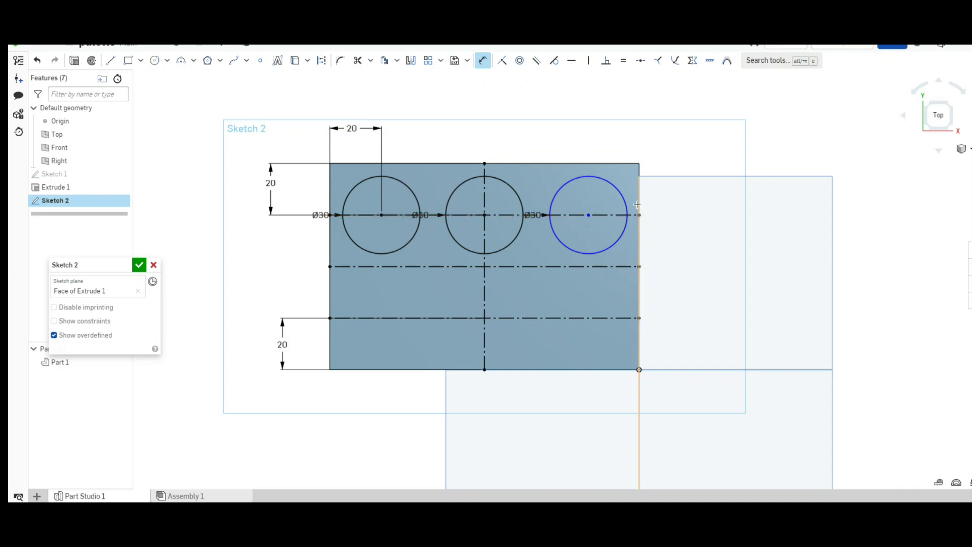
pyautogui.click(639, 204)
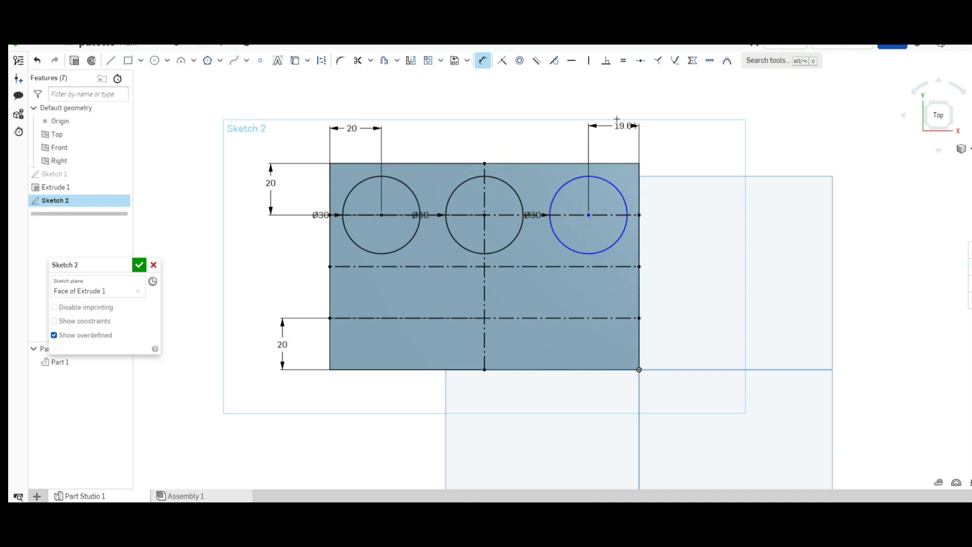
pyautogui.click(618, 119)
pyautogui.press('Return')
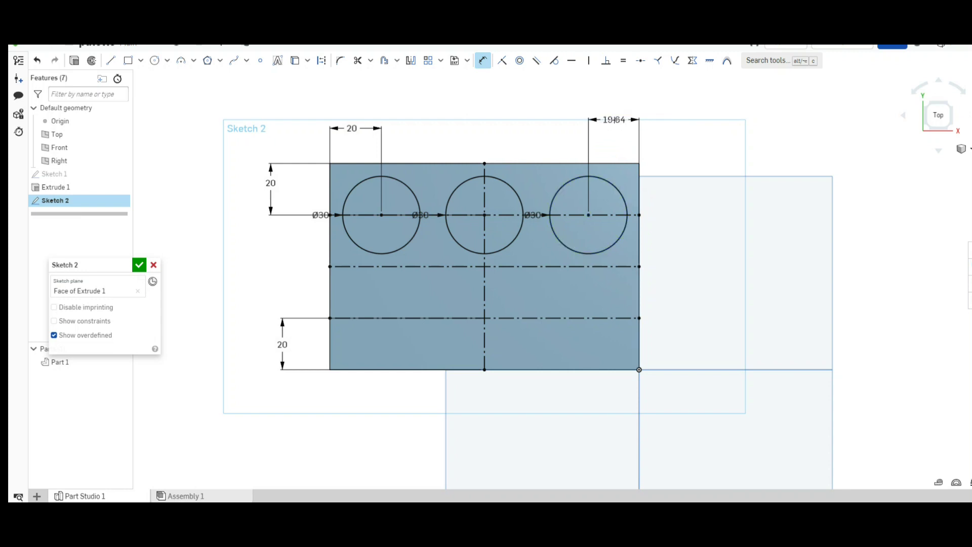
pyautogui.write('20')
pyautogui.press('Return')
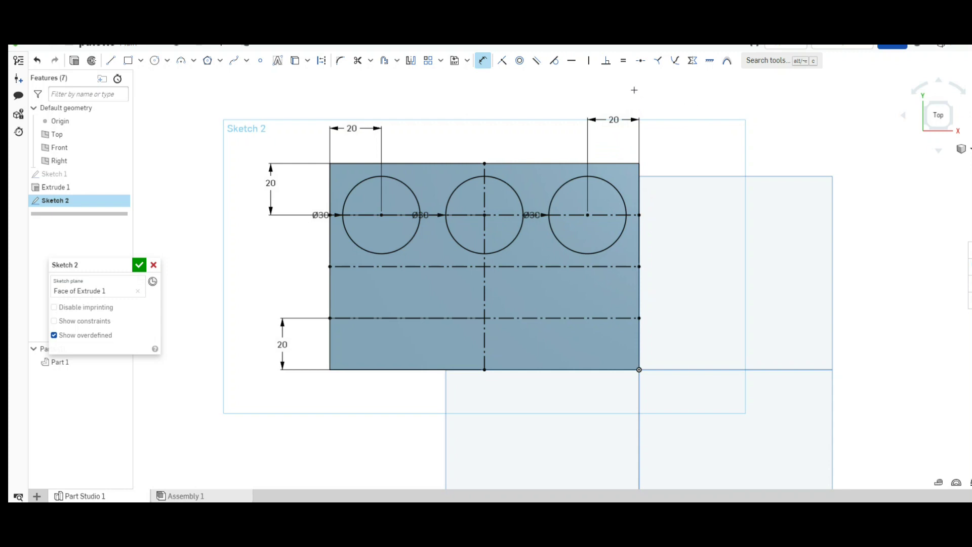
pyautogui.press('Escape')
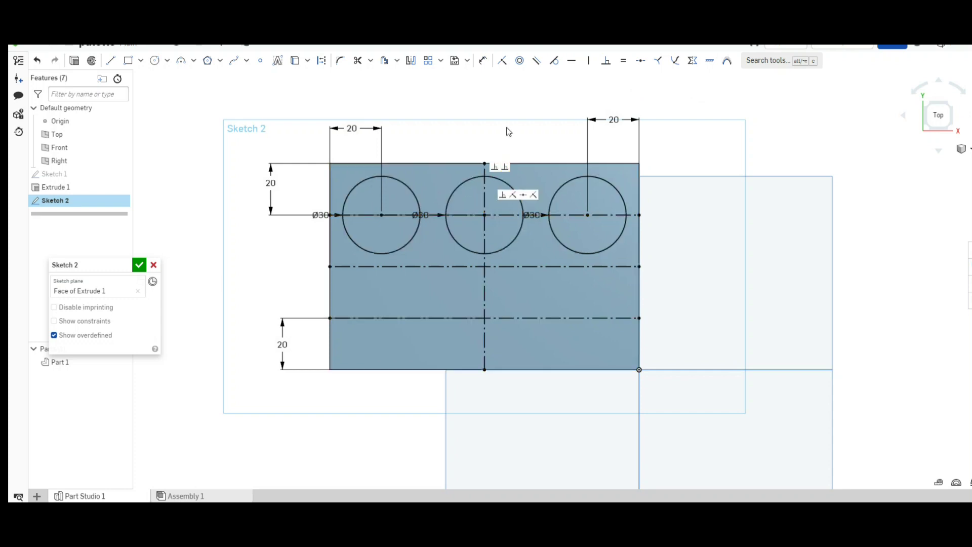
# - Mirror the three circles across the middle construction line, then accept Sketch 2 with six circles
pyautogui.click(411, 61)
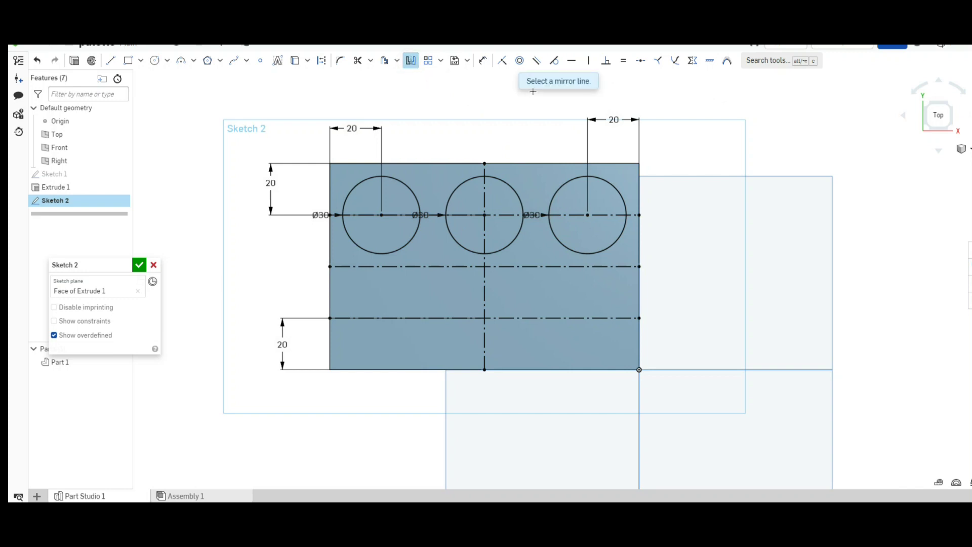
pyautogui.click(439, 268)
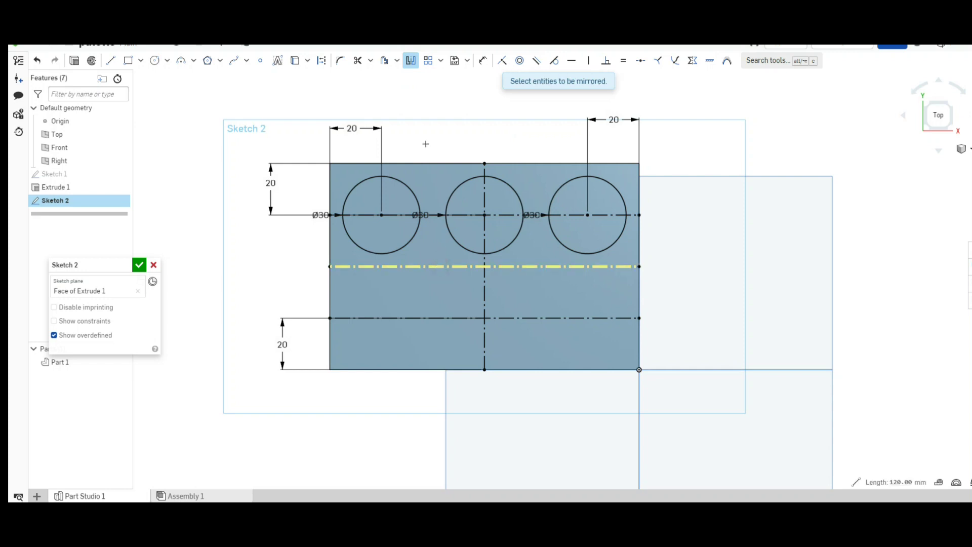
pyautogui.click(399, 179)
pyautogui.click(460, 178)
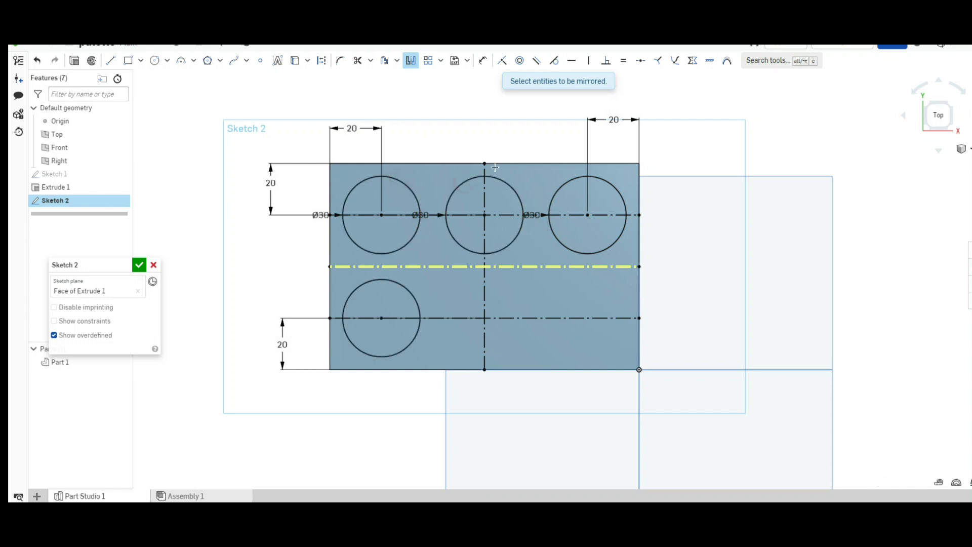
pyautogui.click(570, 183)
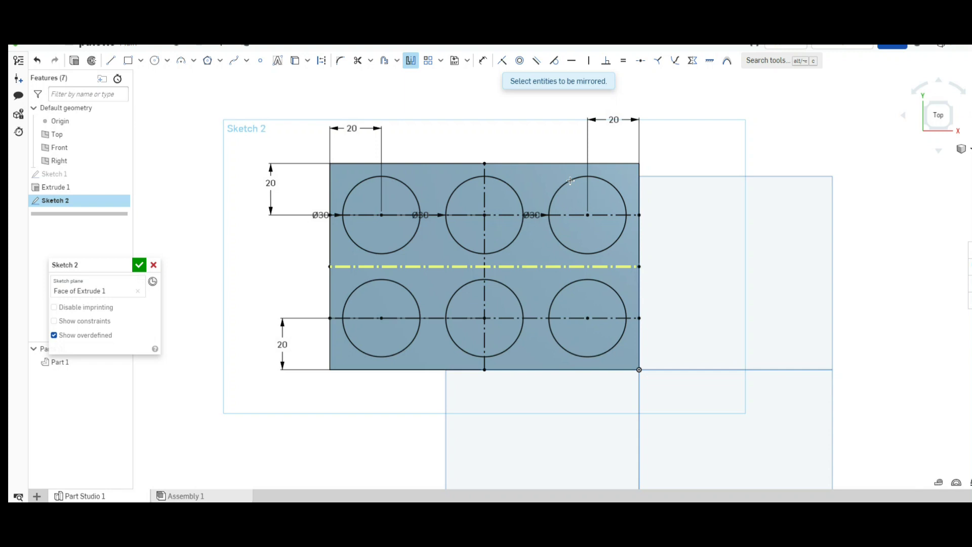
pyautogui.press('Escape')
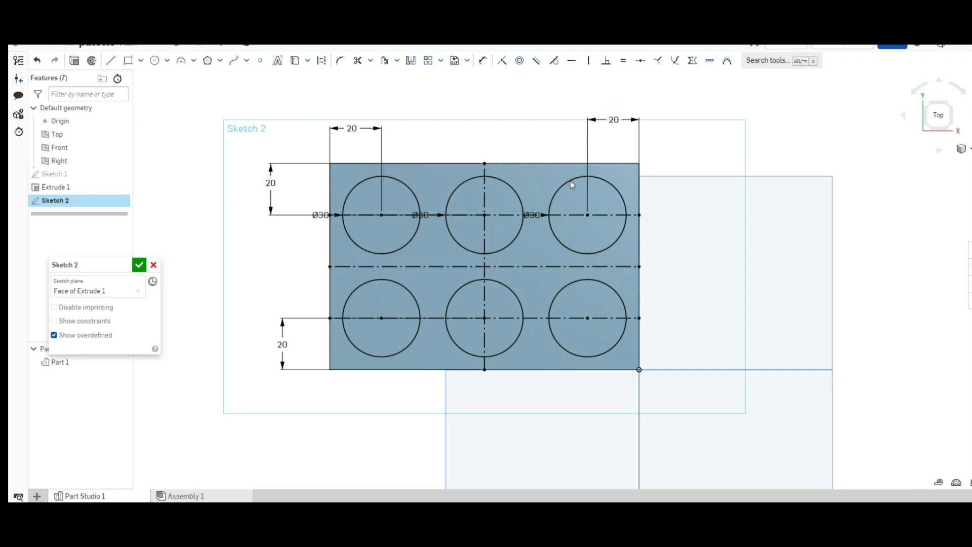
pyautogui.click(141, 264)
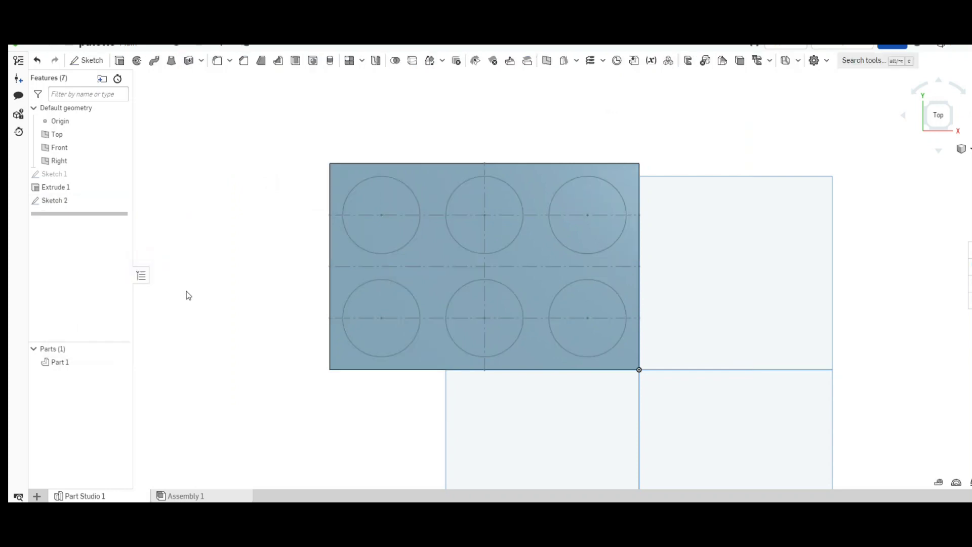
# - Start Extrude 2 and select all six circle regions on the plate's top face
pyautogui.moveTo(223, 327); pyautogui.dragTo(211, 293, button='right')
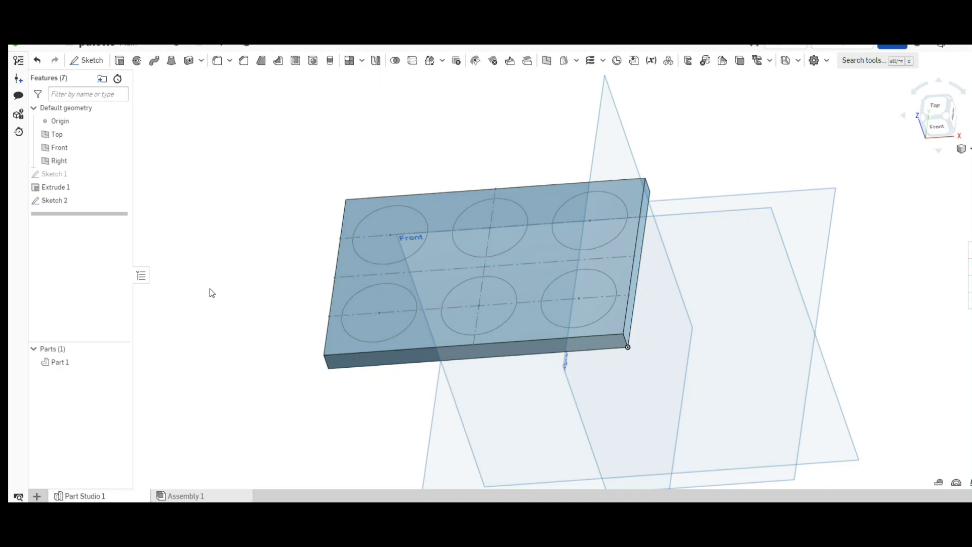
pyautogui.click(119, 63)
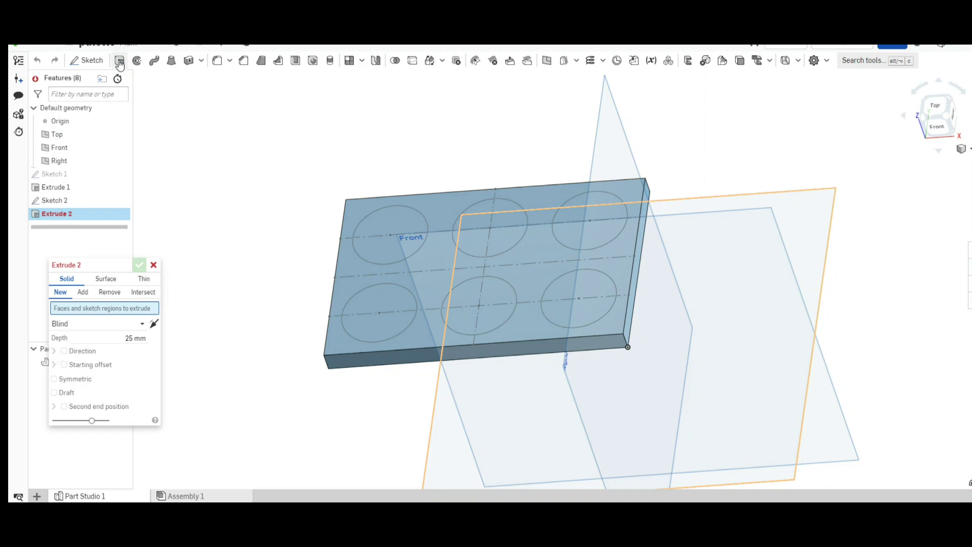
pyautogui.click(383, 220)
pyautogui.click(495, 221)
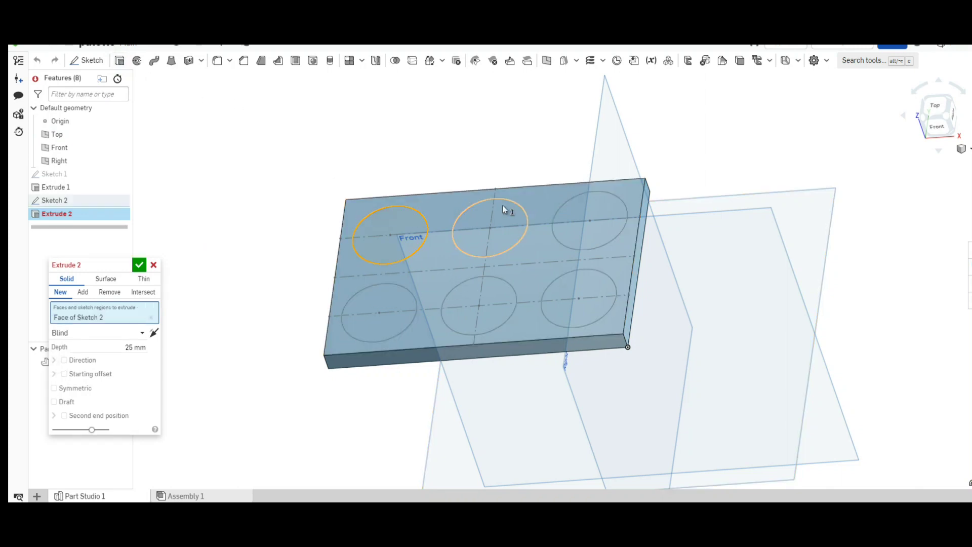
pyautogui.click(504, 209)
pyautogui.click(576, 203)
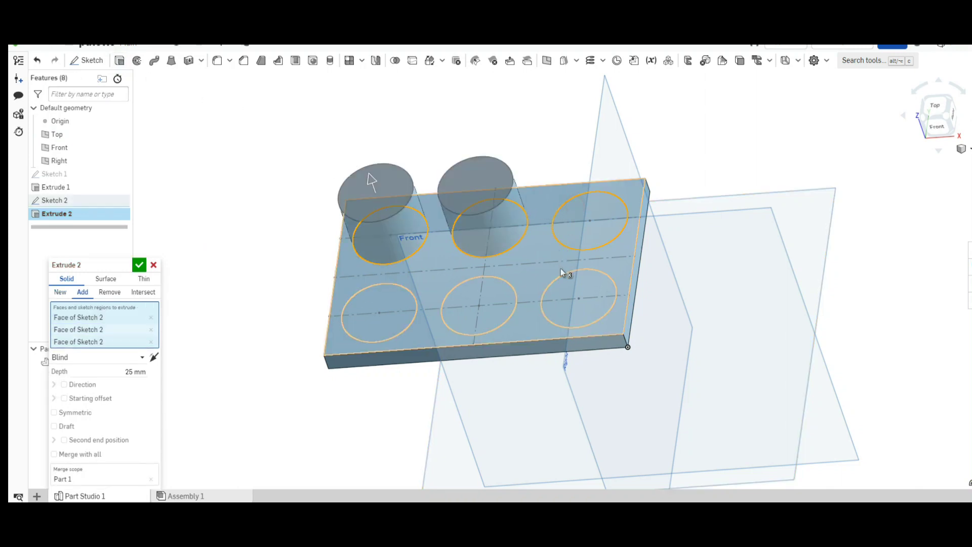
pyautogui.click(590, 220)
pyautogui.click(578, 301)
pyautogui.click(479, 304)
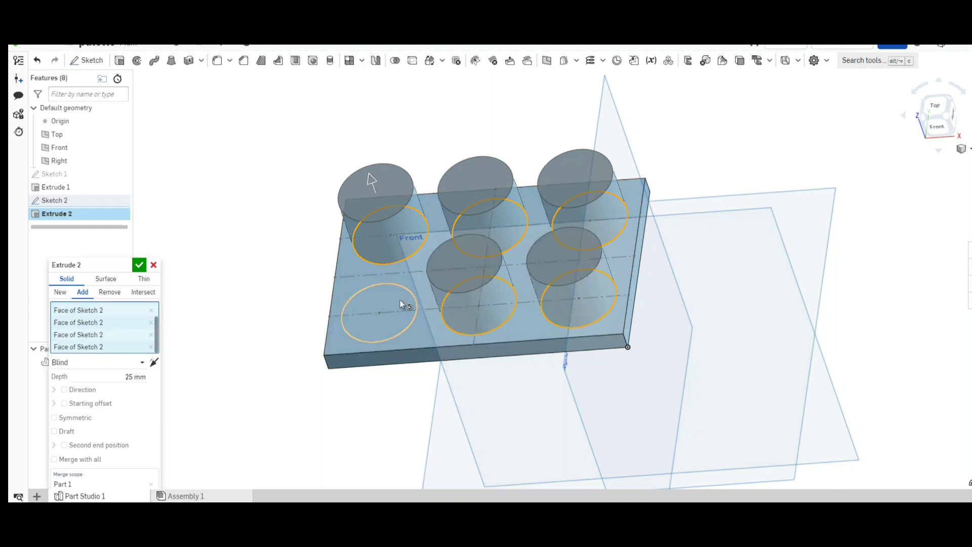
pyautogui.click(403, 304)
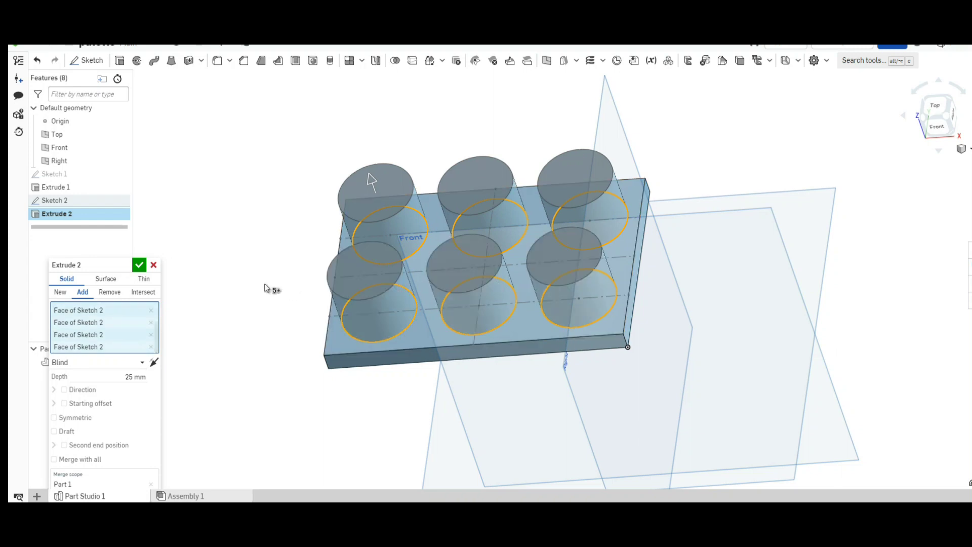
# - Set depth 7 mm, flip it downward as a Remove cut, and commit the six dimples
pyautogui.doubleClick(132, 377)
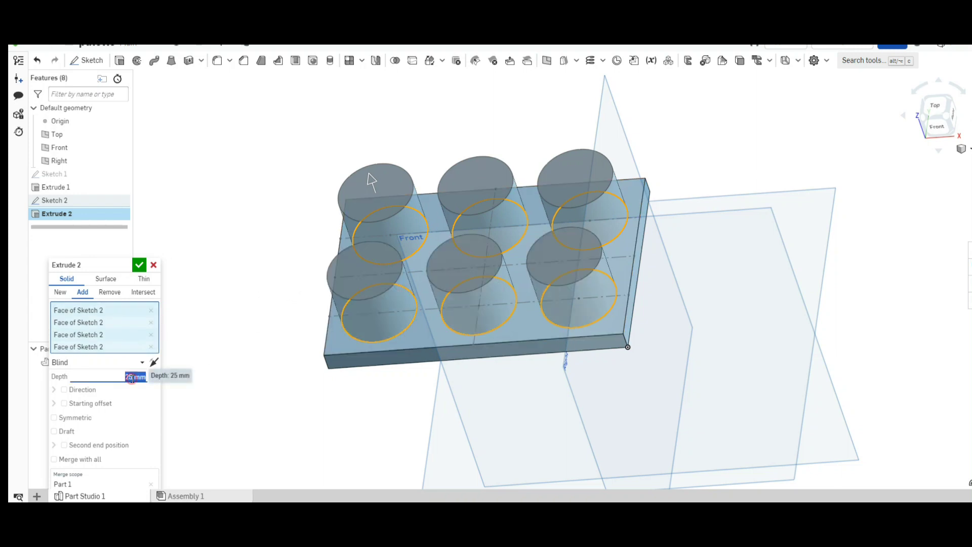
pyautogui.write('7')
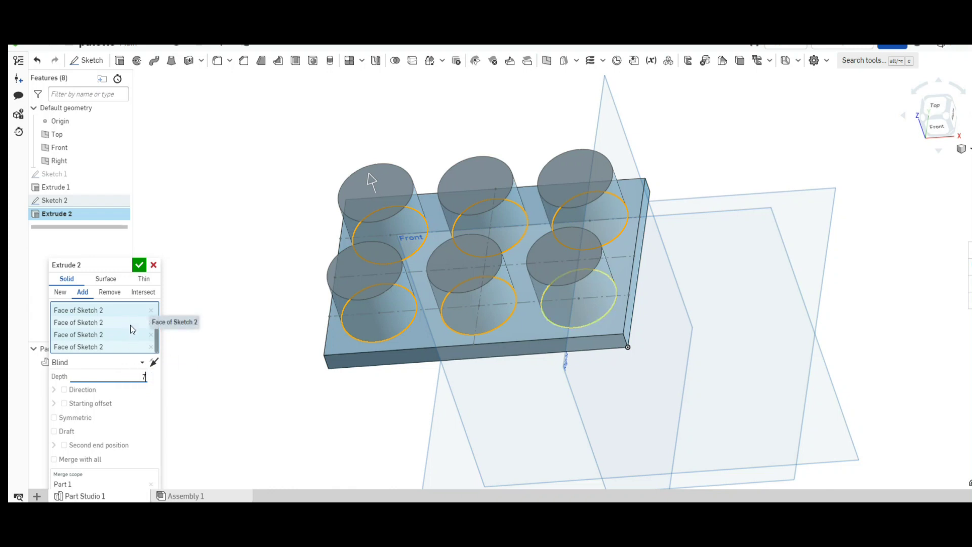
pyautogui.press('Return')
pyautogui.click(154, 363)
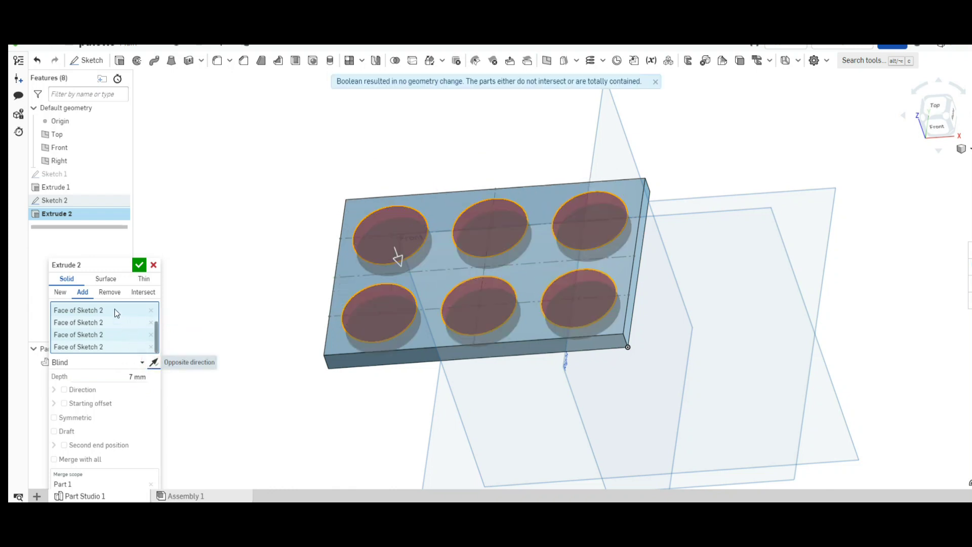
pyautogui.click(109, 293)
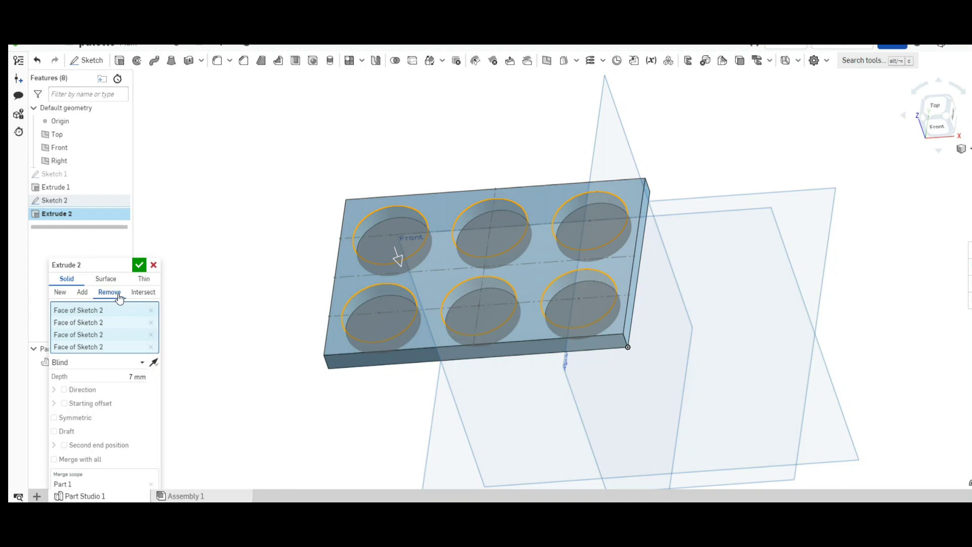
pyautogui.click(140, 265)
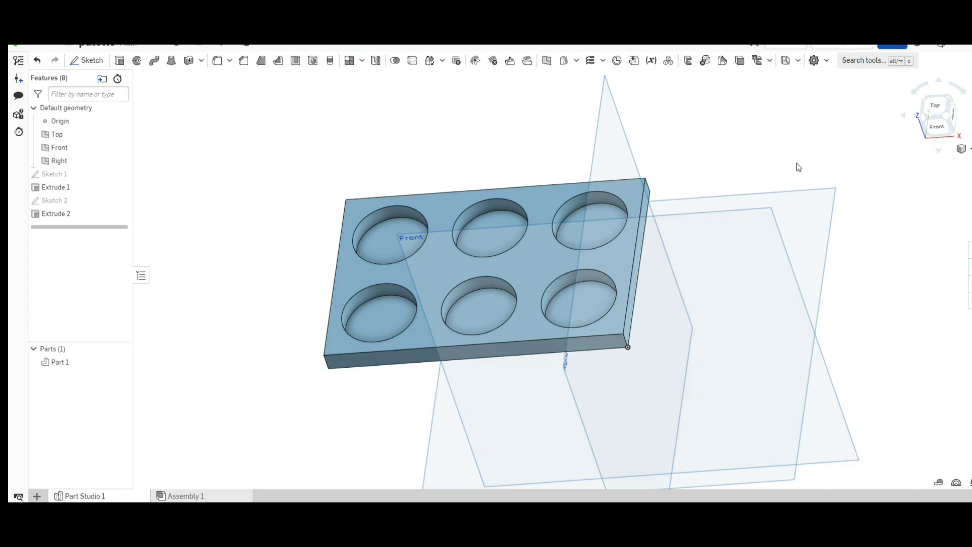
# - Snap to an isometric view of the plate and start a Chamfer feature
pyautogui.click(961, 149)
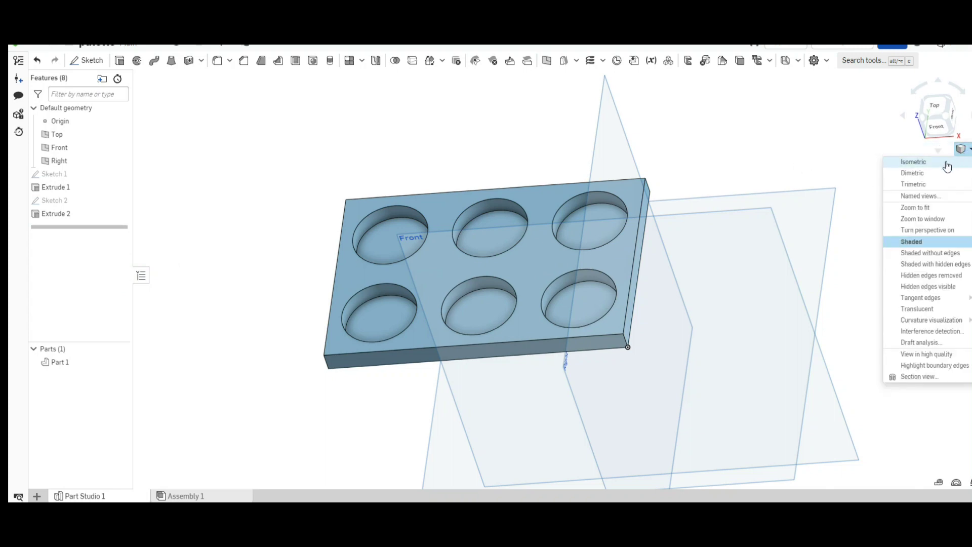
pyautogui.click(944, 168)
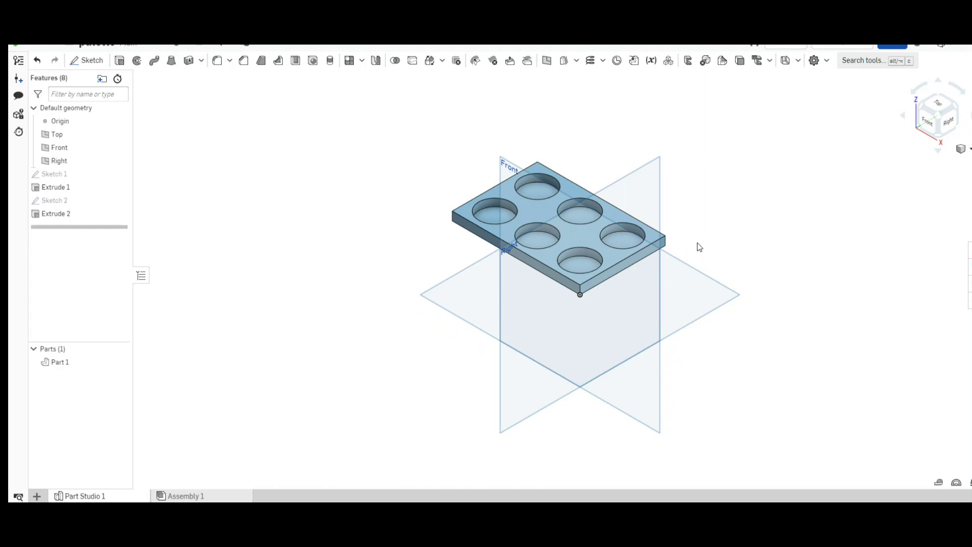
pyautogui.scroll(3, 697, 243)
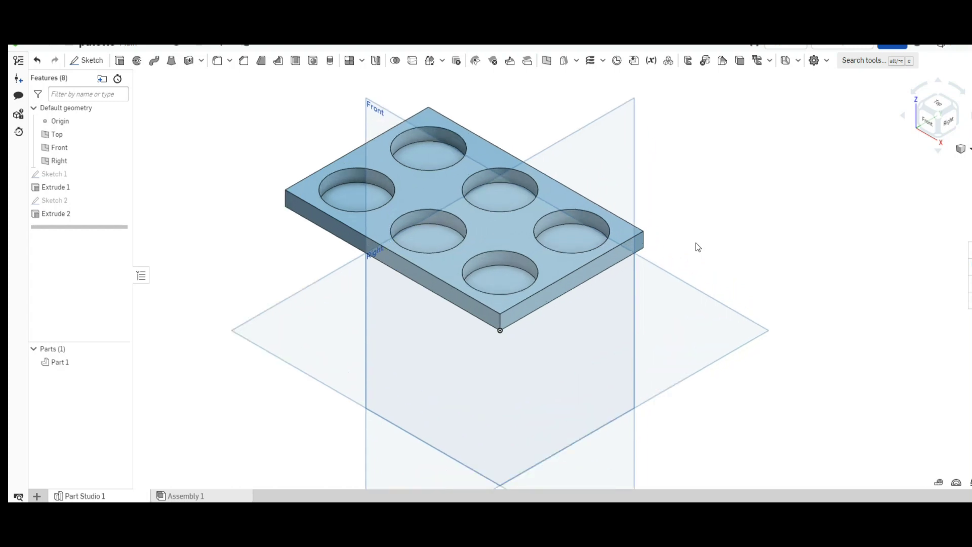
pyautogui.scroll(3, 698, 242)
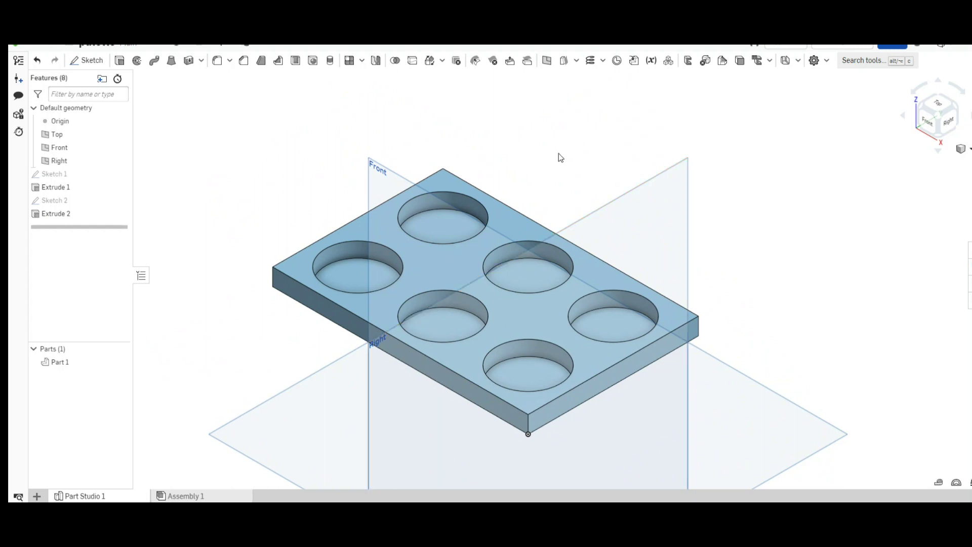
pyautogui.click(243, 63)
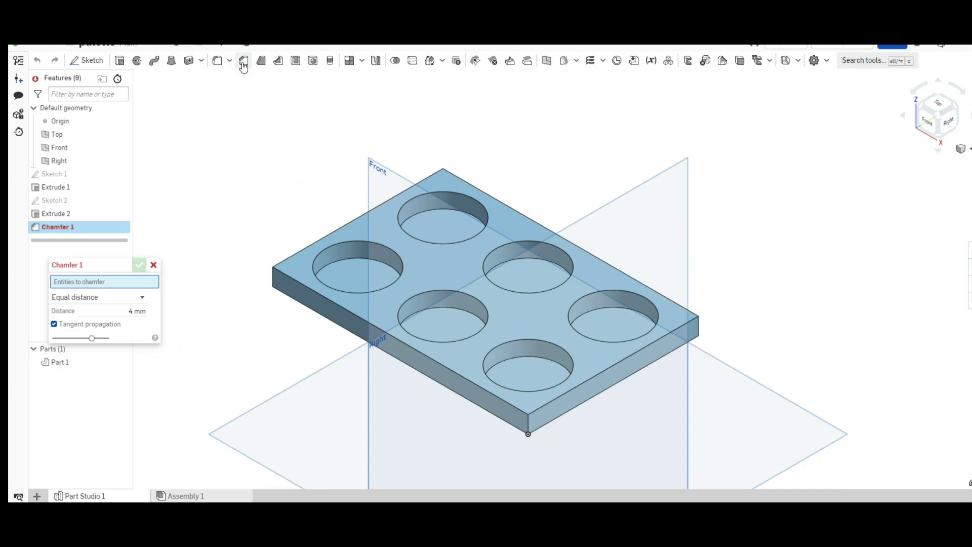
# - Pick the first dimple's top edge and settle the equal chamfer distance at 4 mm
pyautogui.doubleClick(137, 311)
pyautogui.write('6')
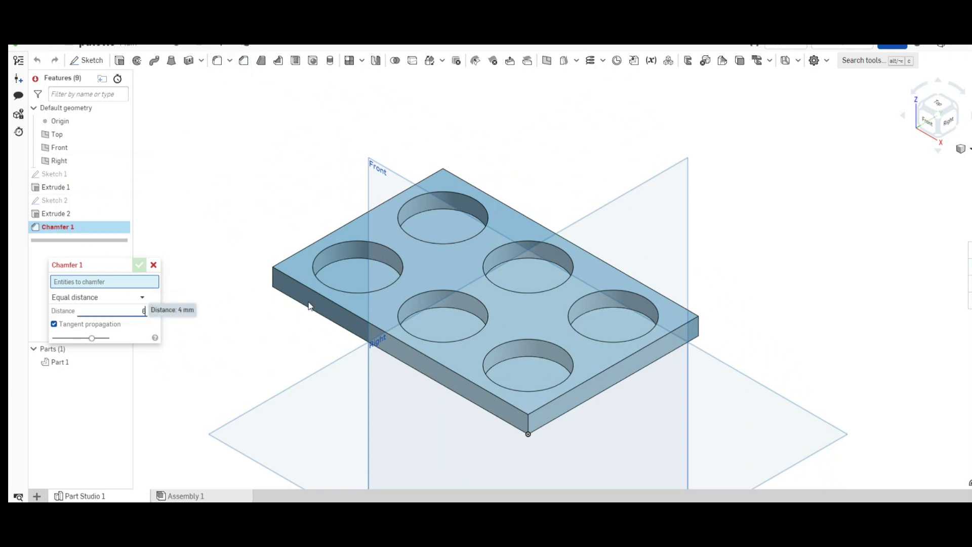
pyautogui.click(443, 194)
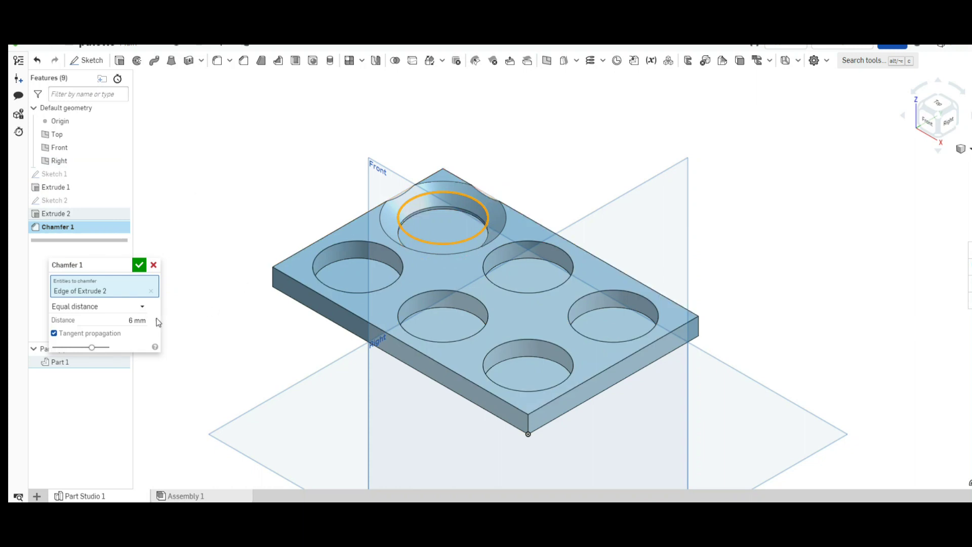
pyautogui.doubleClick(138, 320)
pyautogui.write('4')
pyautogui.press('BackSpace')
pyautogui.write('5')
pyautogui.press('Return')
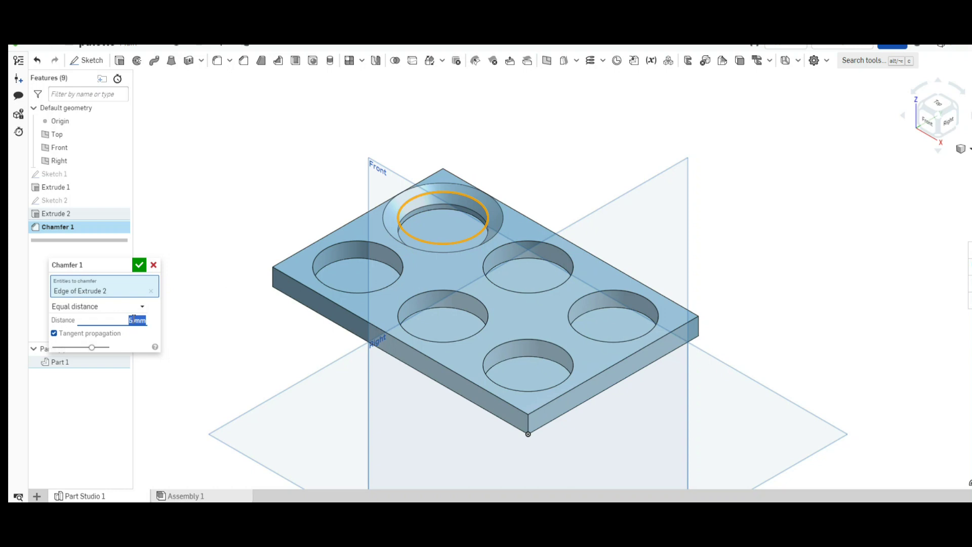
pyautogui.click(134, 321)
pyautogui.write('4')
pyautogui.moveTo(148, 320); pyautogui.dragTo(118, 316)
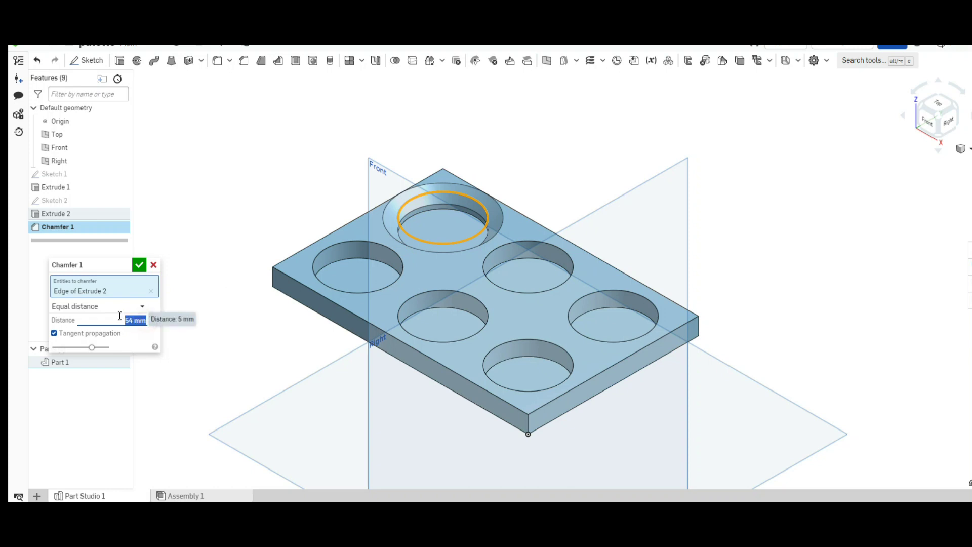
pyautogui.write('4')
pyautogui.press('Return')
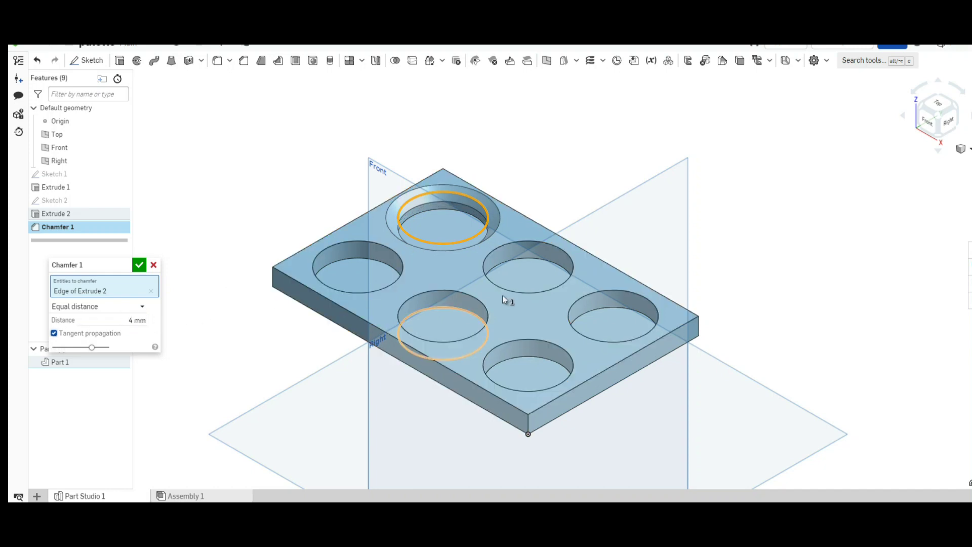
# - Add the other five dimple rim edges and accept Chamfer 1 on all six
pyautogui.click(532, 247)
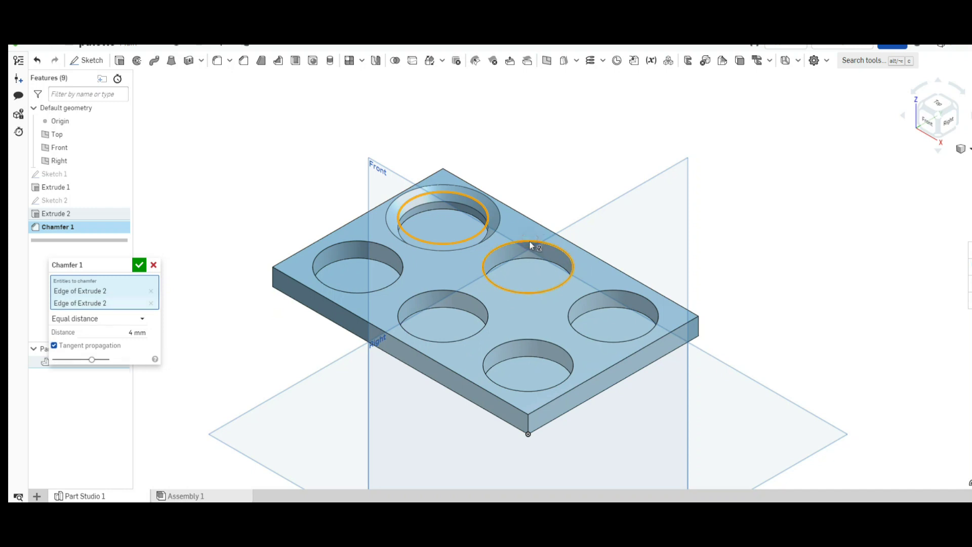
pyautogui.click(603, 291)
pyautogui.click(521, 340)
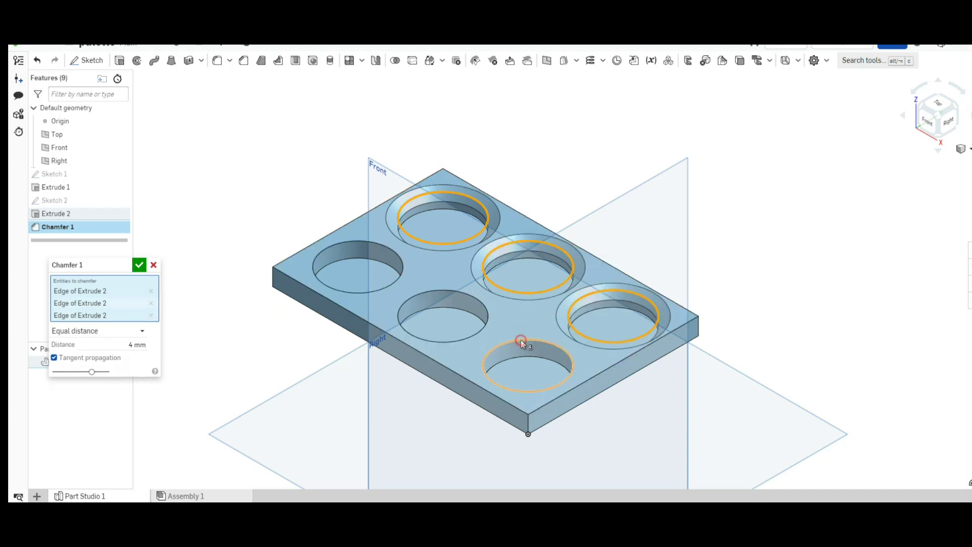
pyautogui.click(433, 289)
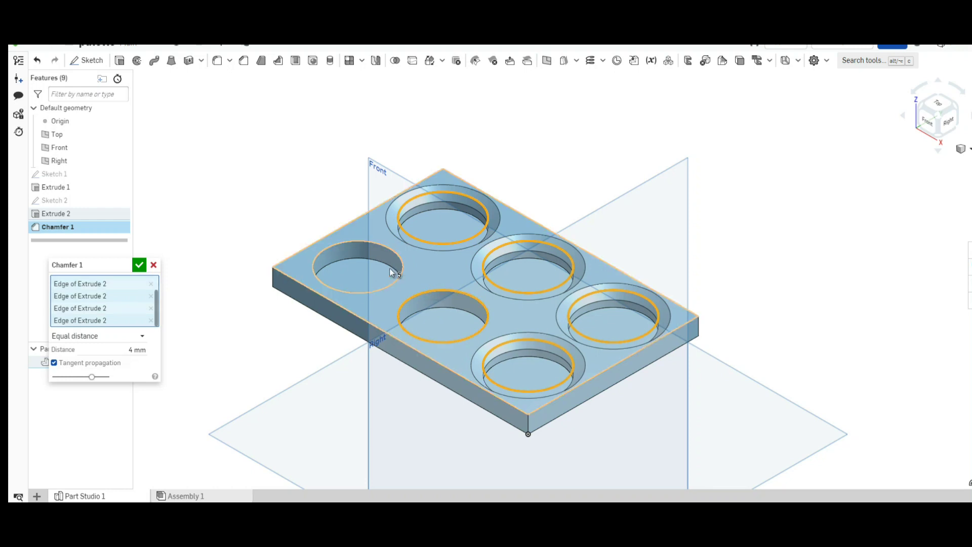
pyautogui.click(350, 239)
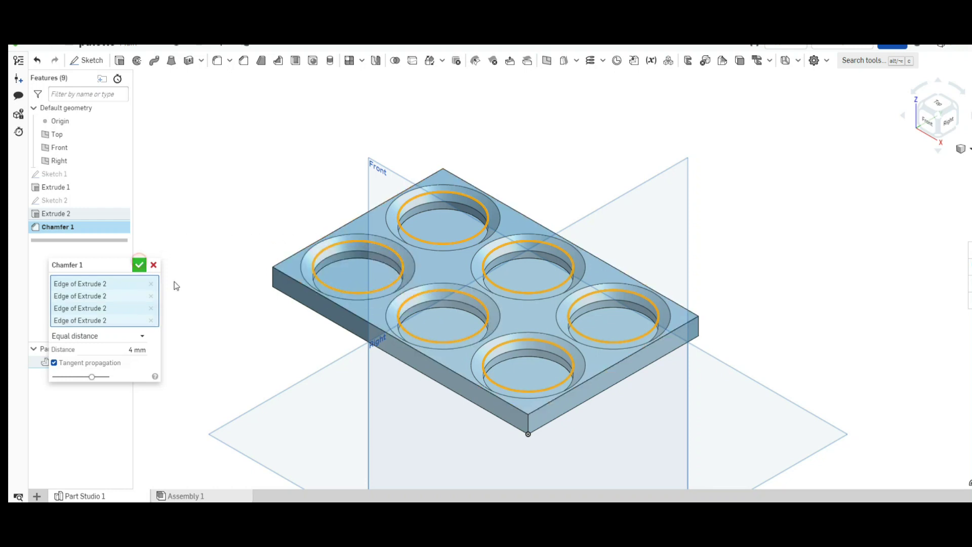
pyautogui.click(139, 265)
pyautogui.moveTo(210, 312)
pyautogui.mouseDown(button='right')
pyautogui.moveTo(218, 340)
pyautogui.moveTo(233, 294)
pyautogui.moveTo(269, 285)
pyautogui.mouseUp(button='right')
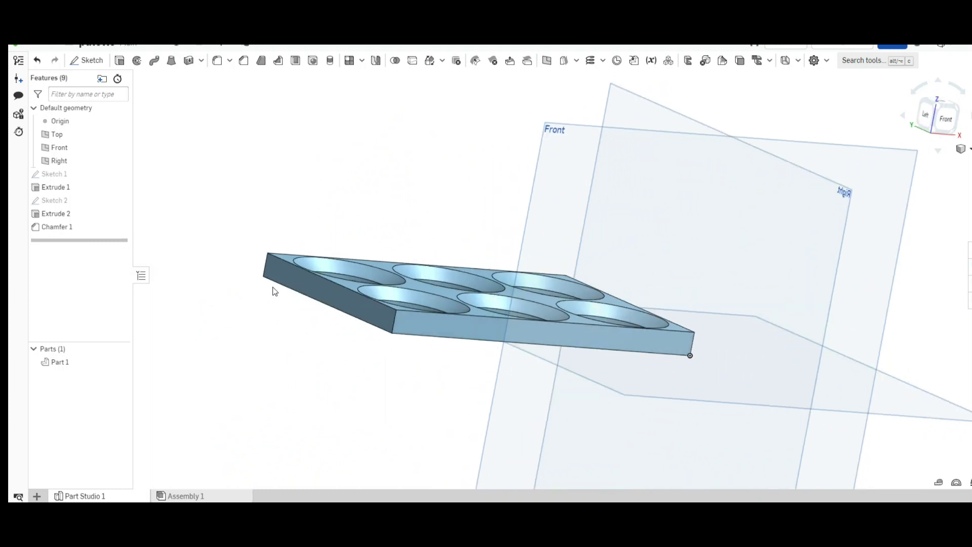
# - Start Fillet 1 at 4 mm radius and pick the first two vertical corner edges
pyautogui.click(218, 61)
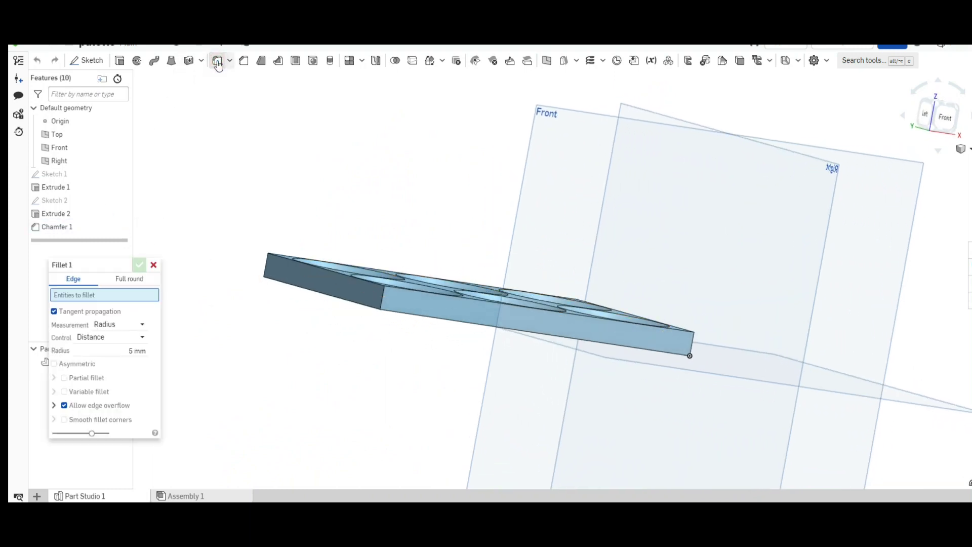
pyautogui.doubleClick(137, 351)
pyautogui.write('4')
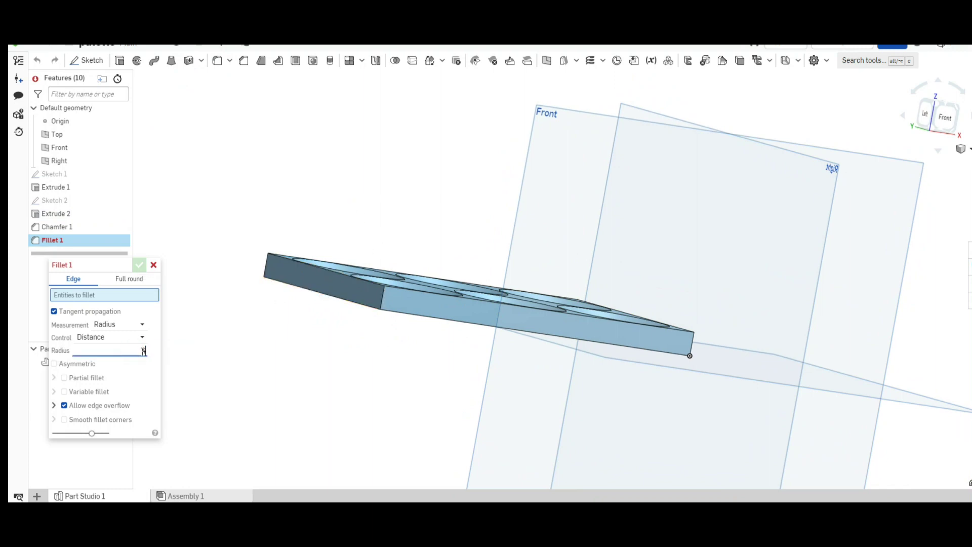
pyautogui.click(382, 298)
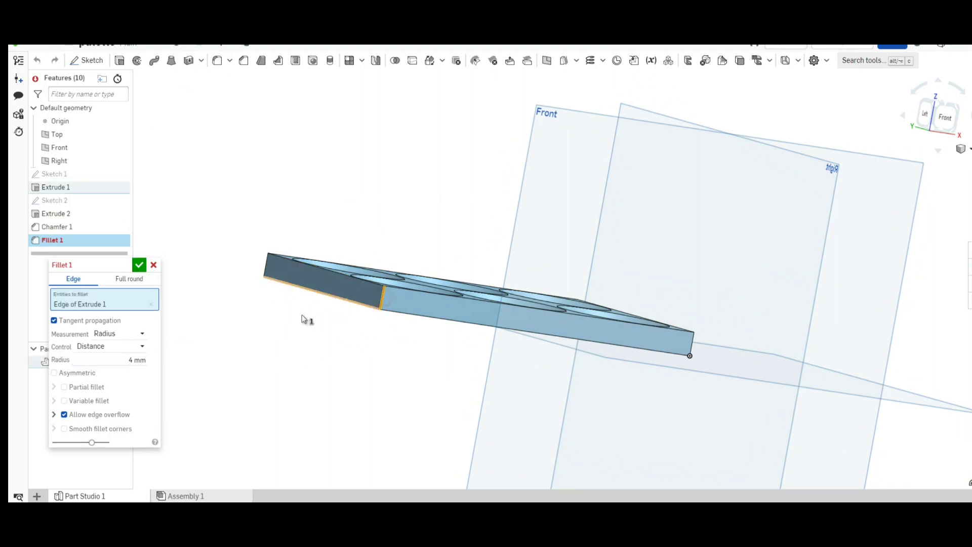
pyautogui.moveTo(297, 311)
pyautogui.mouseDown(button='right')
pyautogui.moveTo(321, 328)
pyautogui.moveTo(321, 358)
pyautogui.mouseUp(button='right')
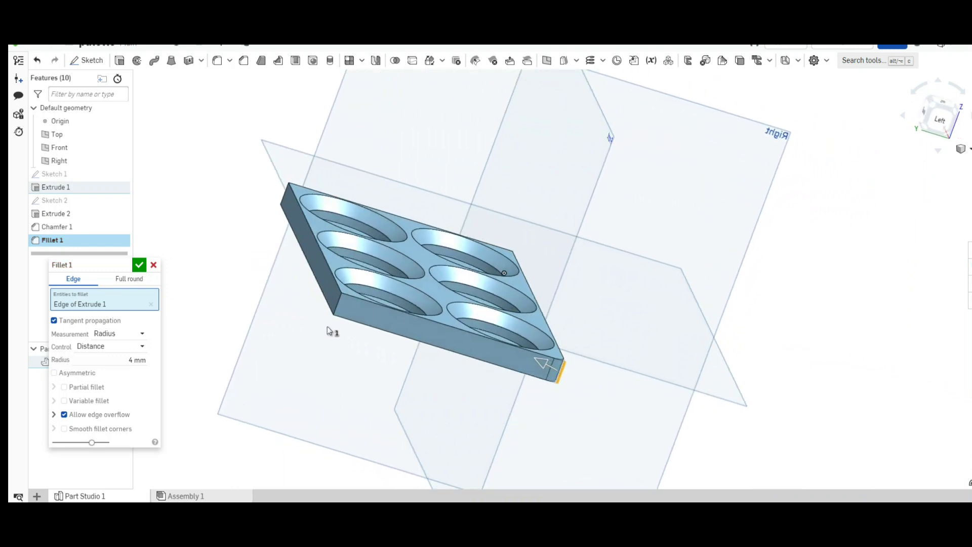
pyautogui.click(344, 310)
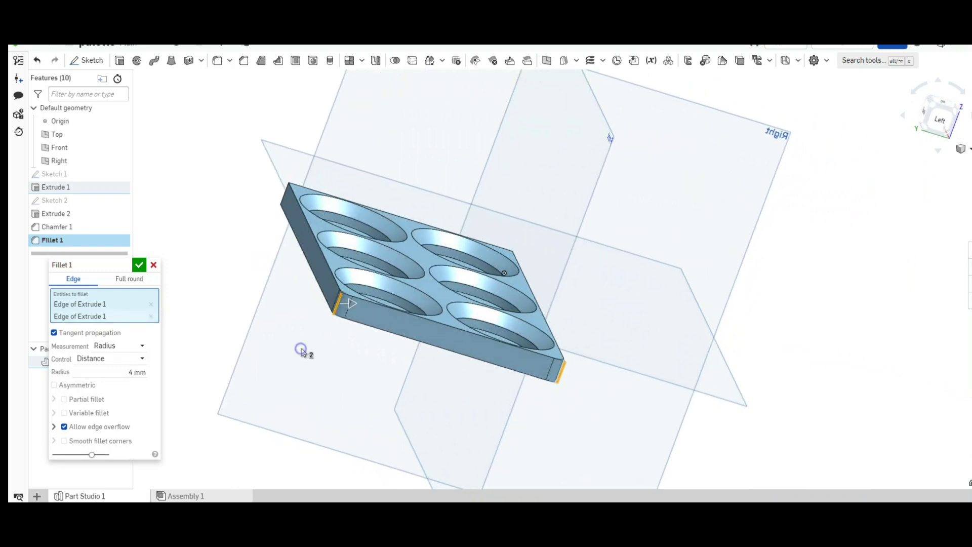
pyautogui.moveTo(320, 357)
pyautogui.mouseDown(button='right')
pyautogui.moveTo(440, 422)
pyautogui.moveTo(429, 415)
pyautogui.mouseUp(button='right')
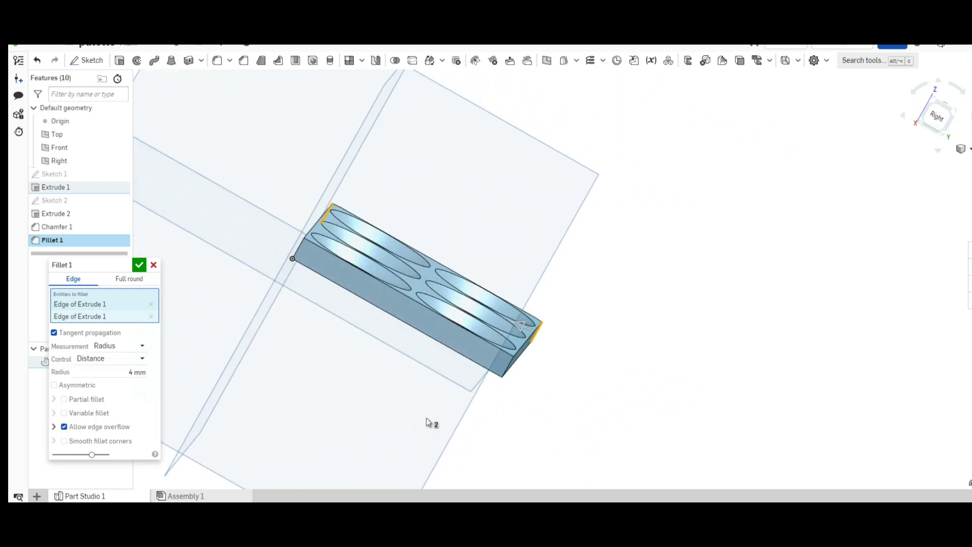
# - Add the remaining two corner edges, accept the fillet, and return to isometric view
pyautogui.click(508, 370)
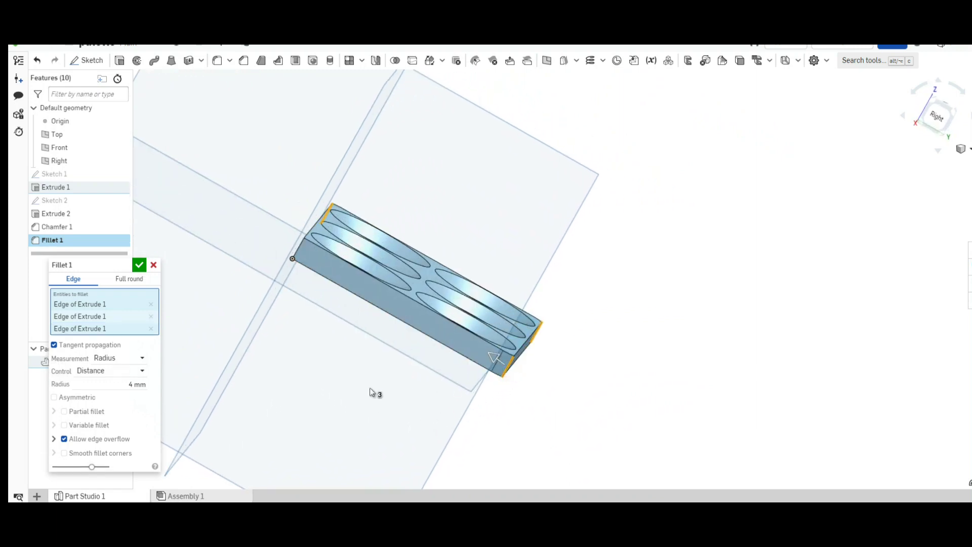
pyautogui.moveTo(377, 394); pyautogui.dragTo(362, 309, button='right')
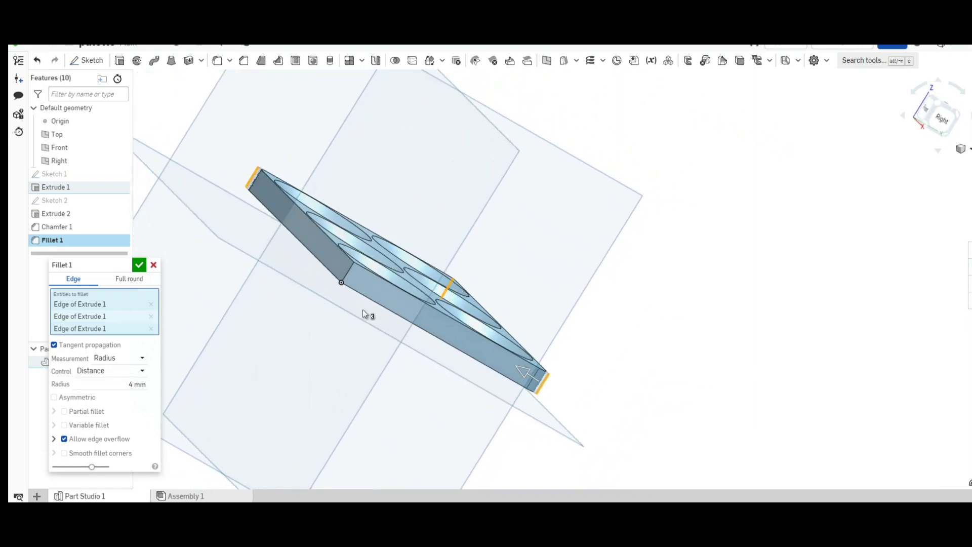
pyautogui.click(347, 280)
pyautogui.click(139, 265)
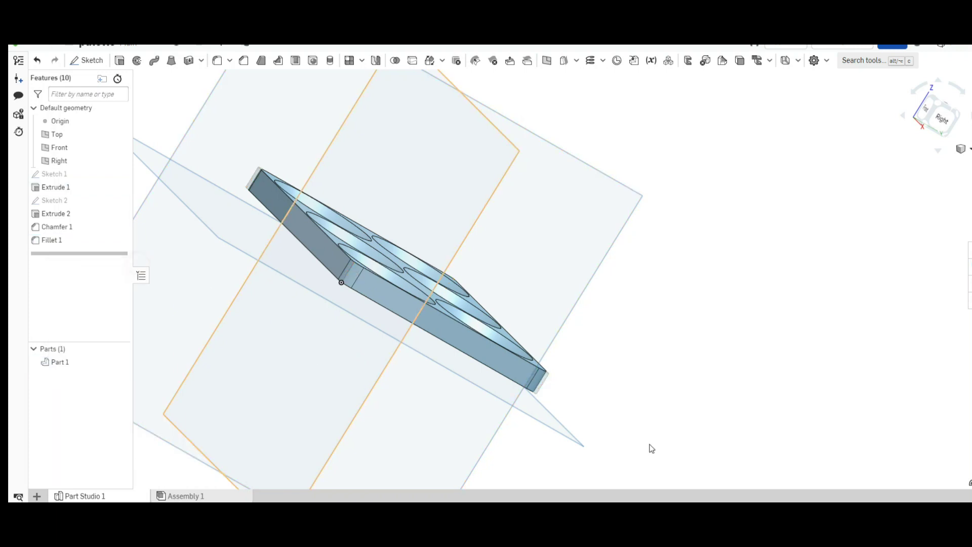
pyautogui.click(970, 149)
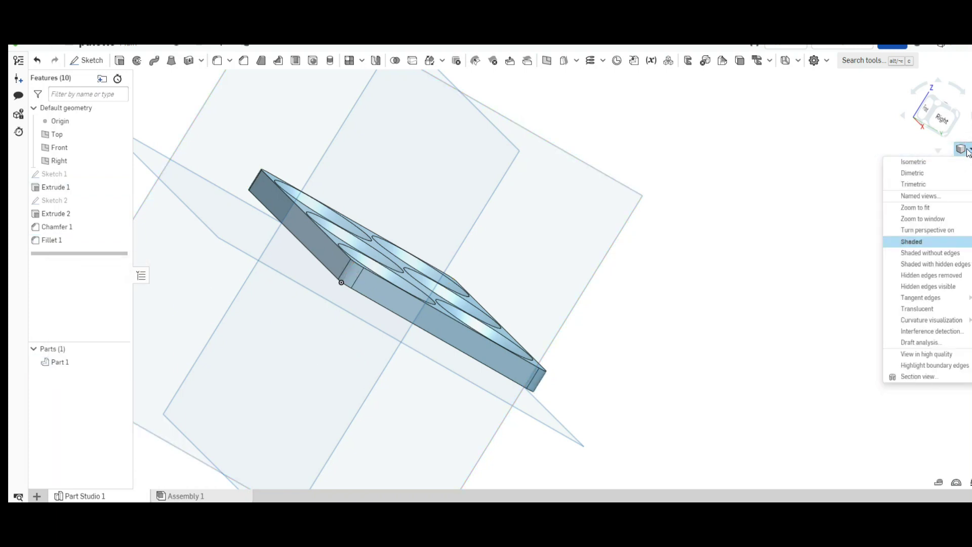
pyautogui.click(939, 161)
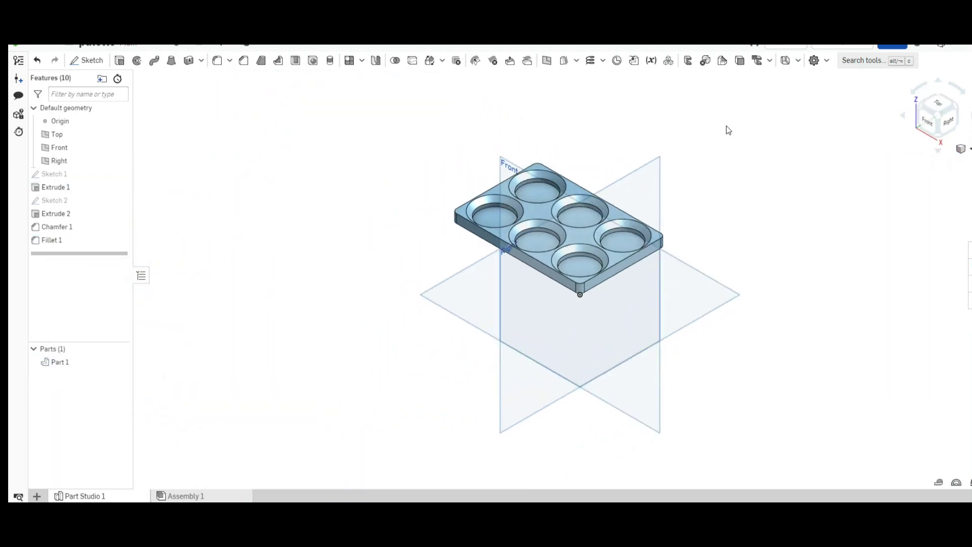
pyautogui.scroll(3, 729, 129)
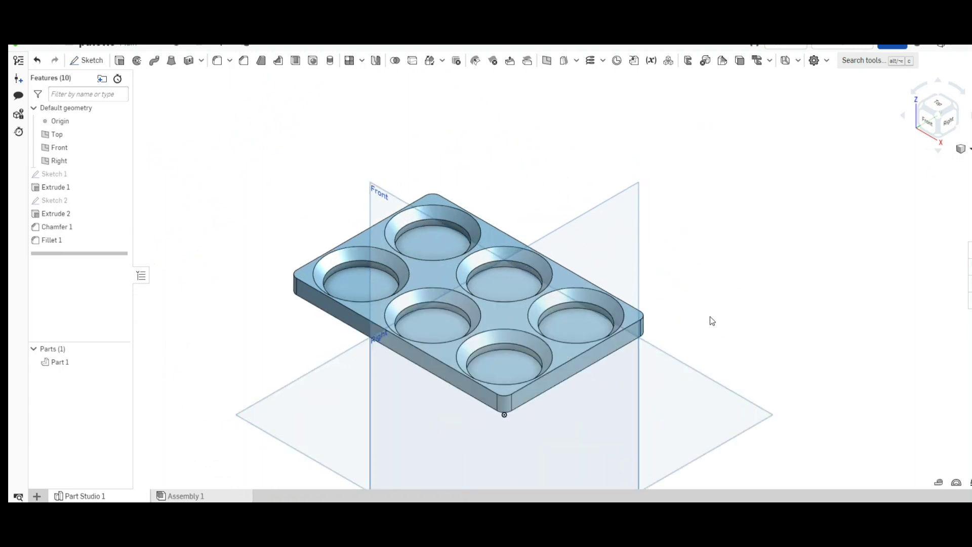
pyautogui.moveTo(711, 317)
pyautogui.mouseDown(button='right')
pyautogui.moveTo(717, 293)
pyautogui.moveTo(659, 244)
pyautogui.moveTo(541, 231)
pyautogui.moveTo(538, 219)
pyautogui.mouseUp(button='right')
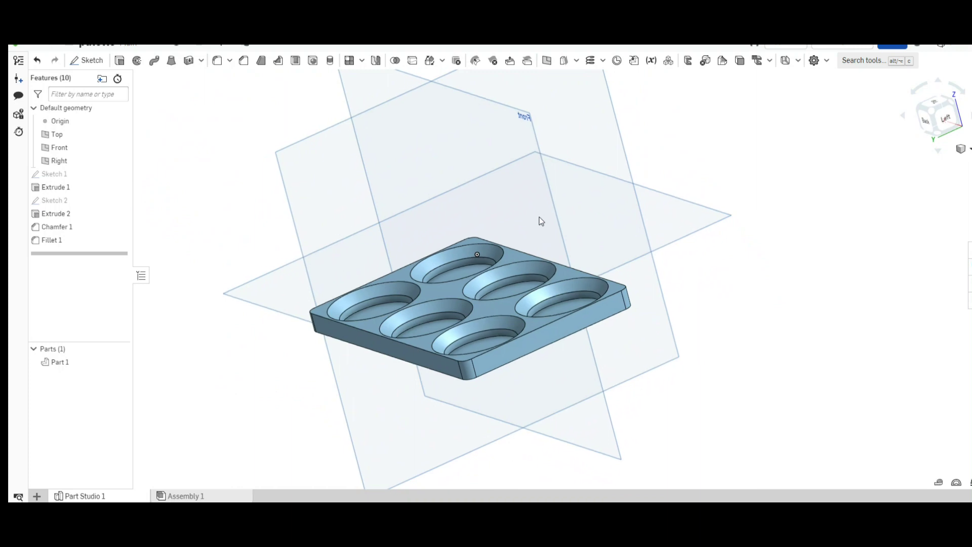
pyautogui.moveTo(539, 216); pyautogui.dragTo(543, 226, button='right')
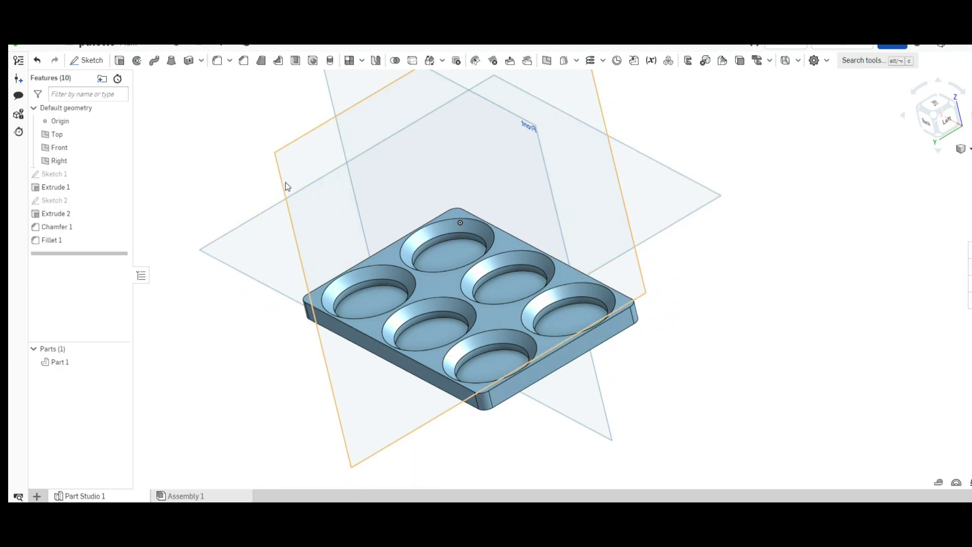
# - Edit Fillet 1, raising the radius to 8 mm then 12 mm, and accept it
pyautogui.doubleClick(63, 241)
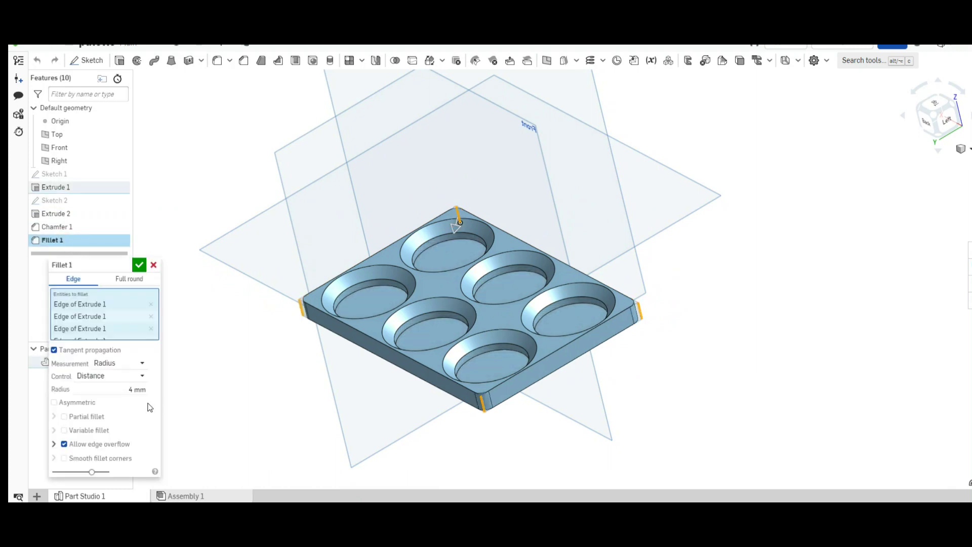
pyautogui.click(134, 390)
pyautogui.write('8')
pyautogui.press('Return')
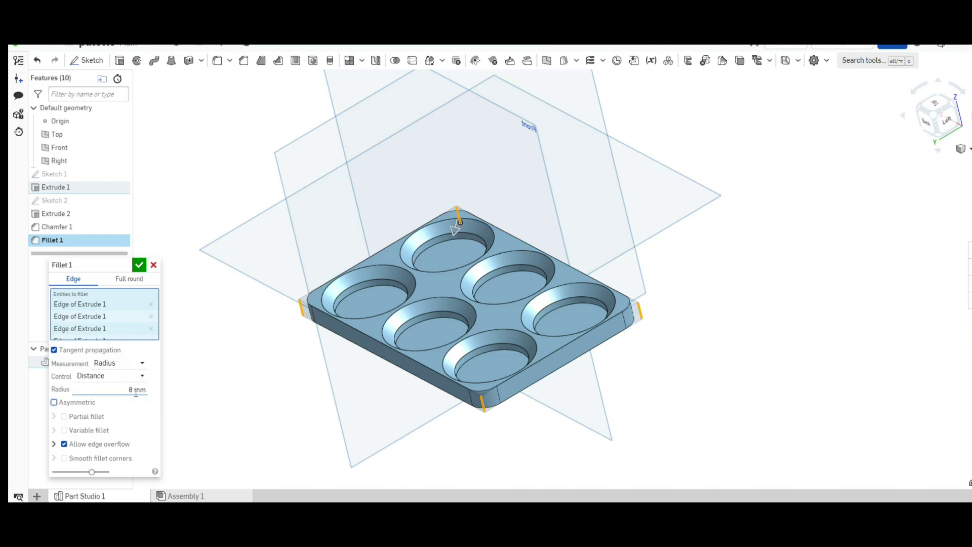
pyautogui.click(136, 390)
pyautogui.write('12')
pyautogui.press('Return')
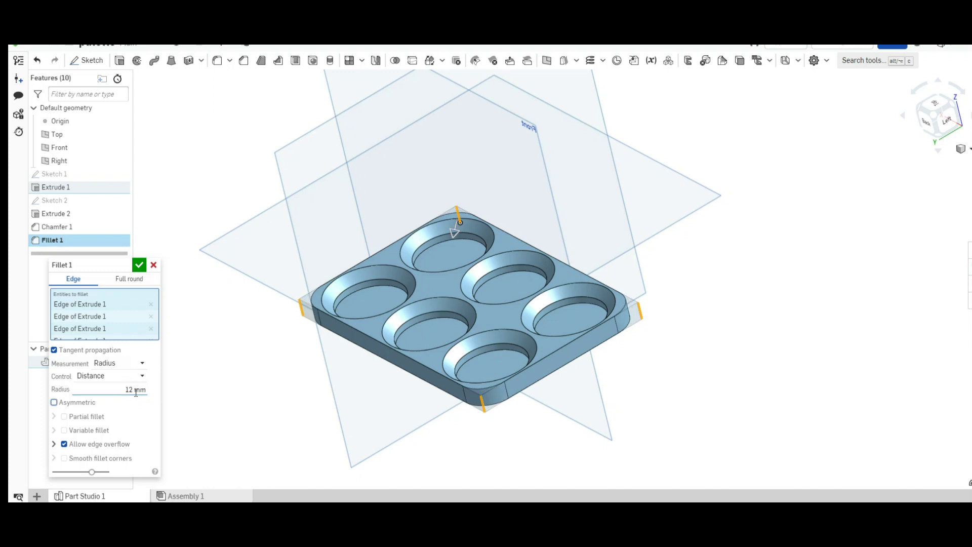
pyautogui.click(140, 266)
pyautogui.moveTo(342, 397)
pyautogui.mouseDown(button='right')
pyautogui.moveTo(372, 396)
pyautogui.moveTo(380, 449)
pyautogui.moveTo(390, 444)
pyautogui.moveTo(364, 427)
pyautogui.moveTo(355, 402)
pyautogui.mouseUp(button='right')
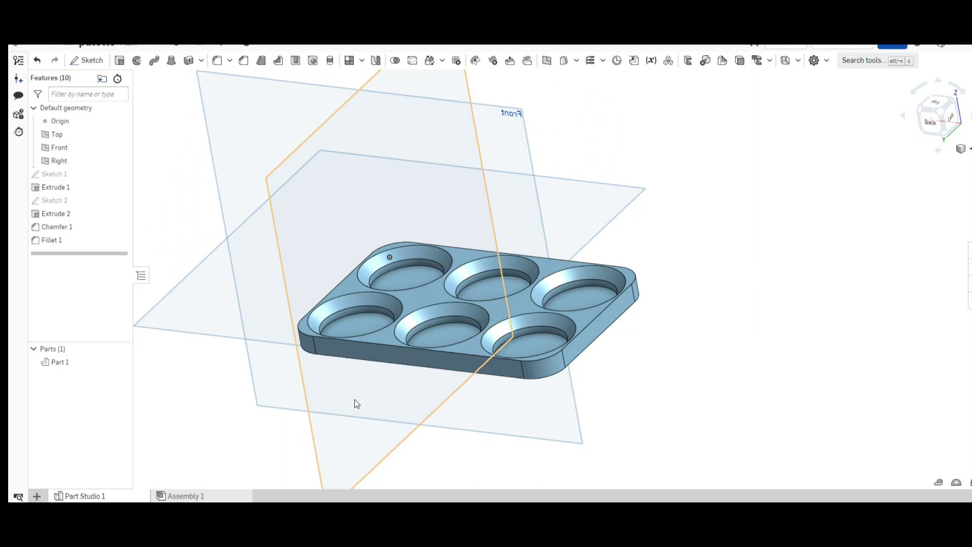
# - Open Export for Part 1 and keep STL as the format
pyautogui.rightClick(50, 365)
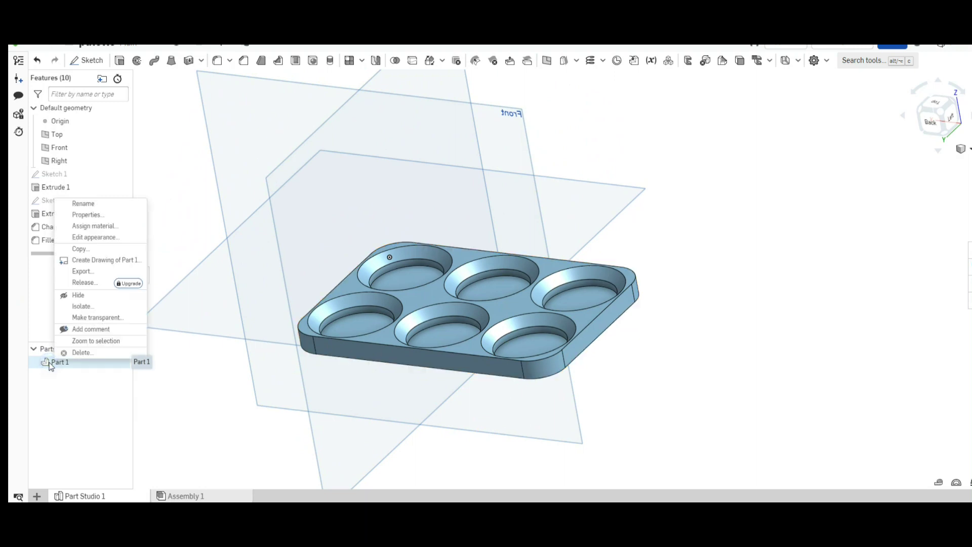
pyautogui.click(89, 272)
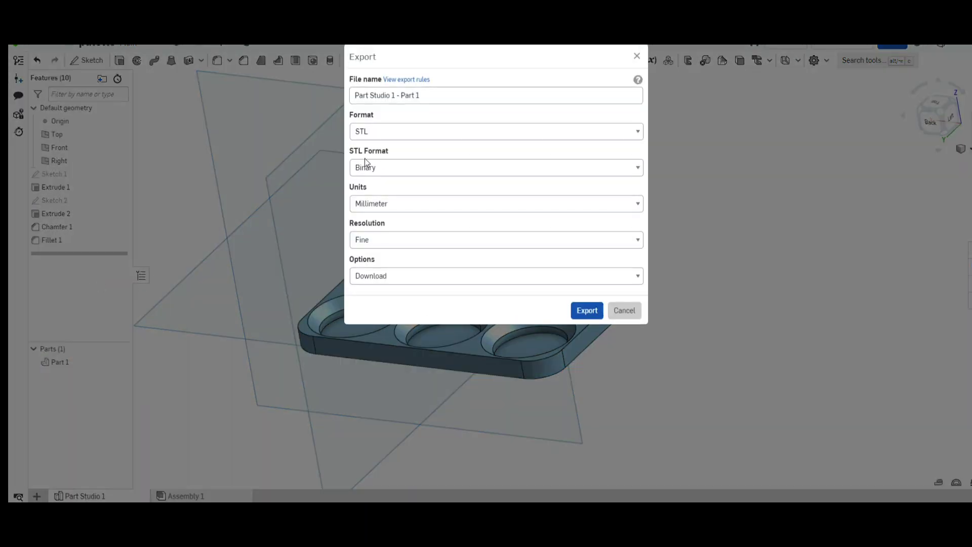
pyautogui.click(374, 132)
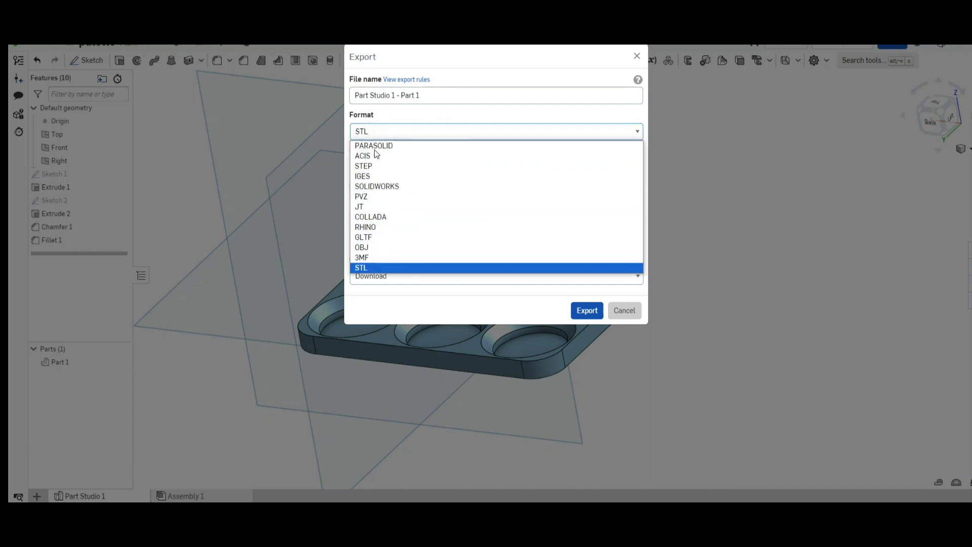
pyautogui.click(376, 267)
# - Replace the file name with 'Paint Palette' and export the STL
pyautogui.click(434, 94)
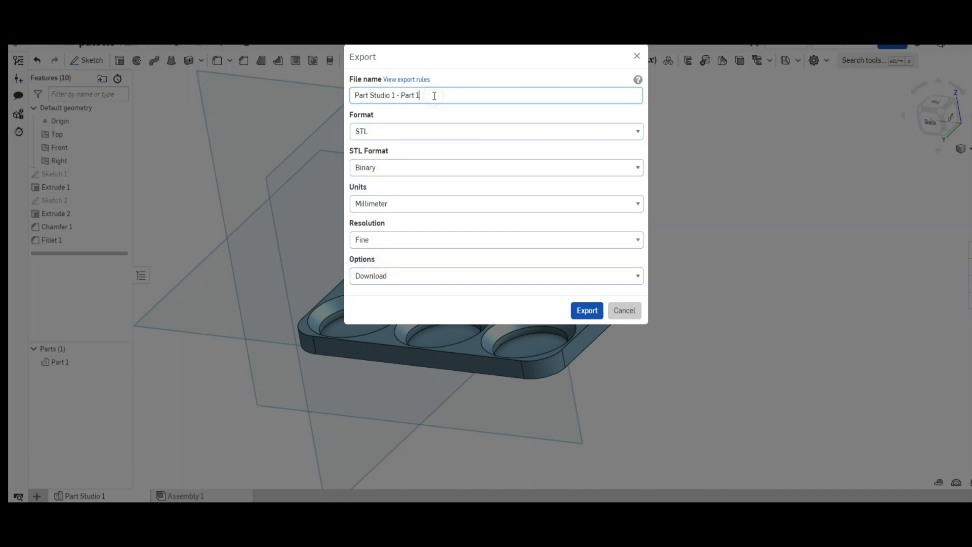
pyautogui.moveTo(434, 95); pyautogui.dragTo(338, 77)
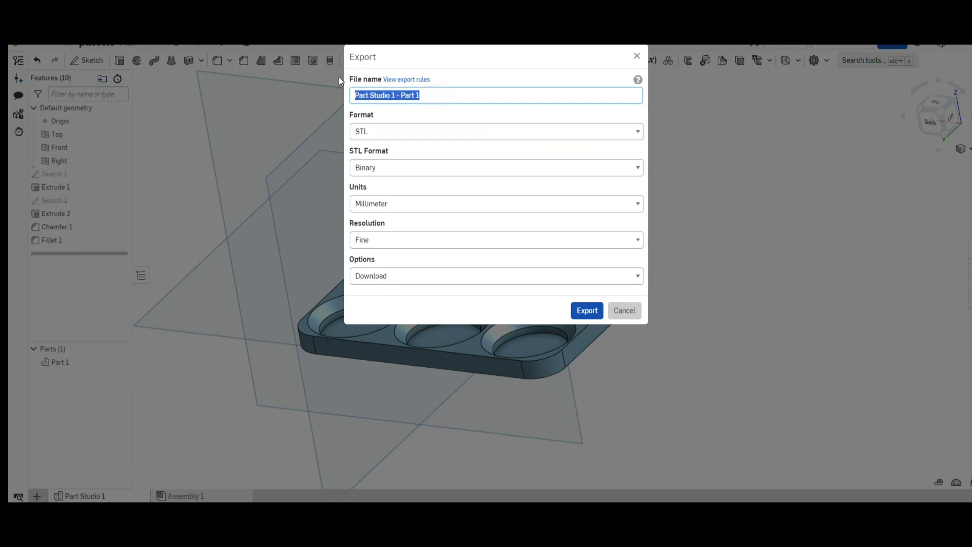
pyautogui.write('Paint')
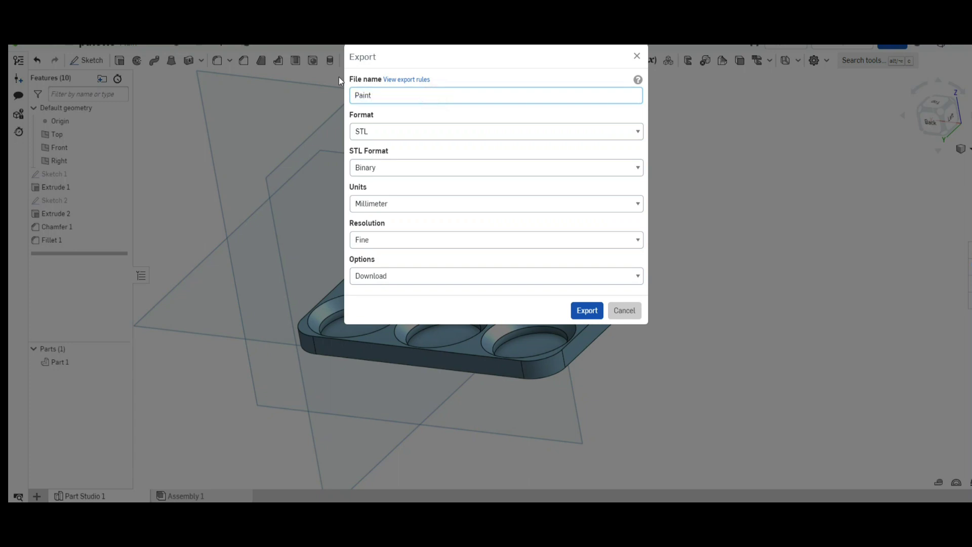
pyautogui.write(' Palette')
pyautogui.click(587, 311)
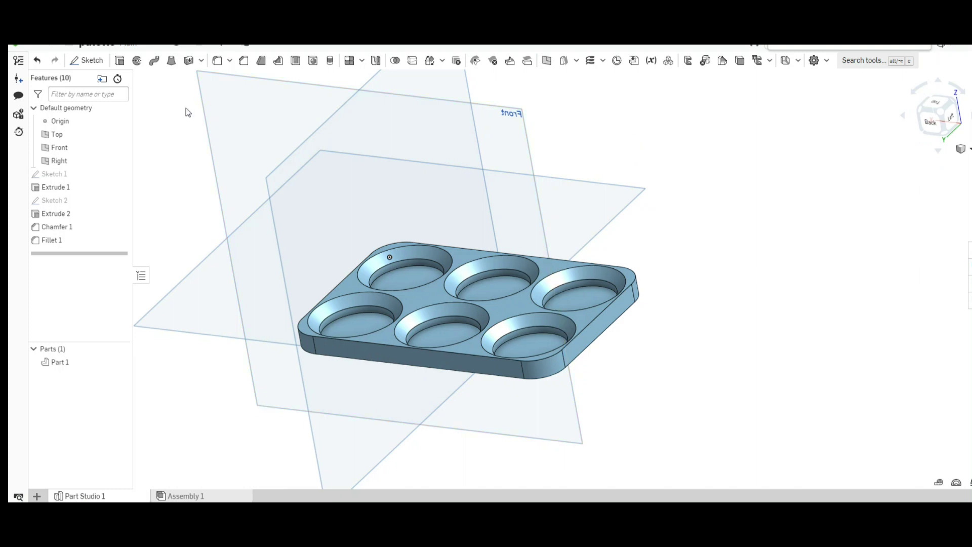
# - Open the Print setup from the document menu and hide the reference planes
pyautogui.click(69, 49)
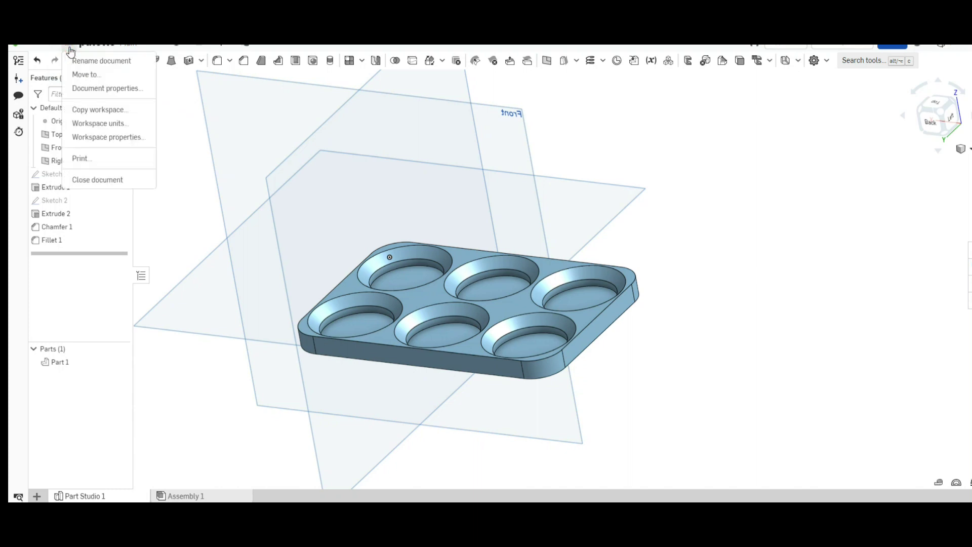
pyautogui.click(80, 158)
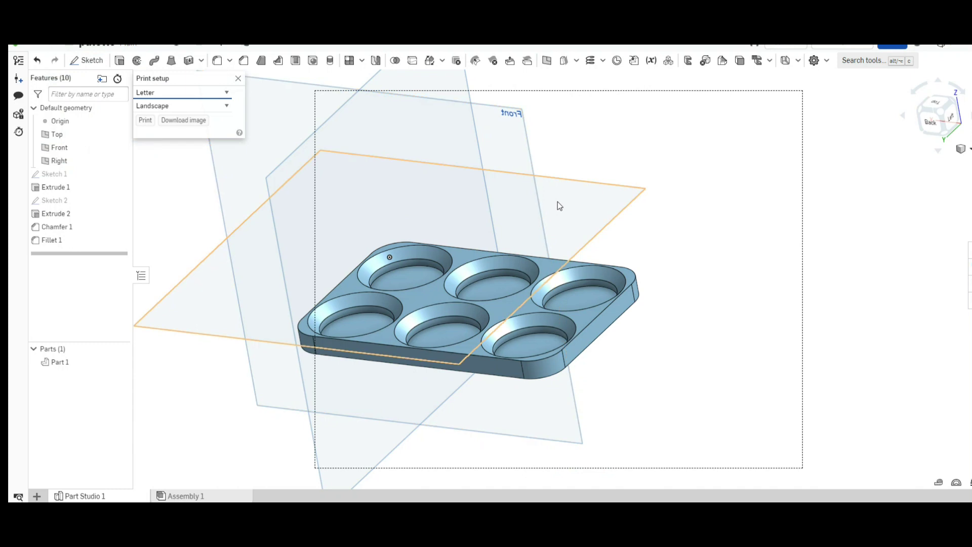
pyautogui.press('p')
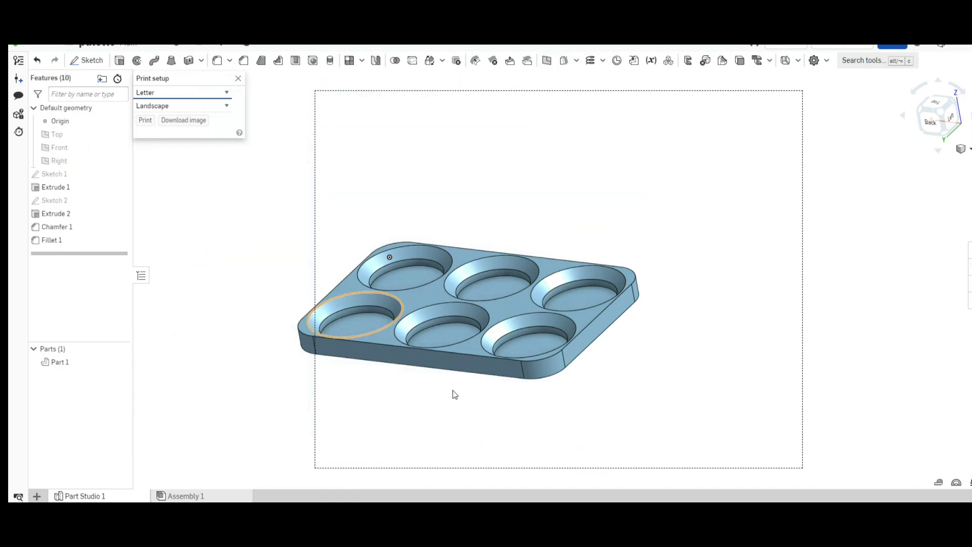
# - Frame the palette inside the print region and download the rendered image
pyautogui.moveTo(418, 164)
pyautogui.mouseDown(button='right')
pyautogui.moveTo(536, 153)
pyautogui.moveTo(510, 184)
pyautogui.mouseUp(button='right')
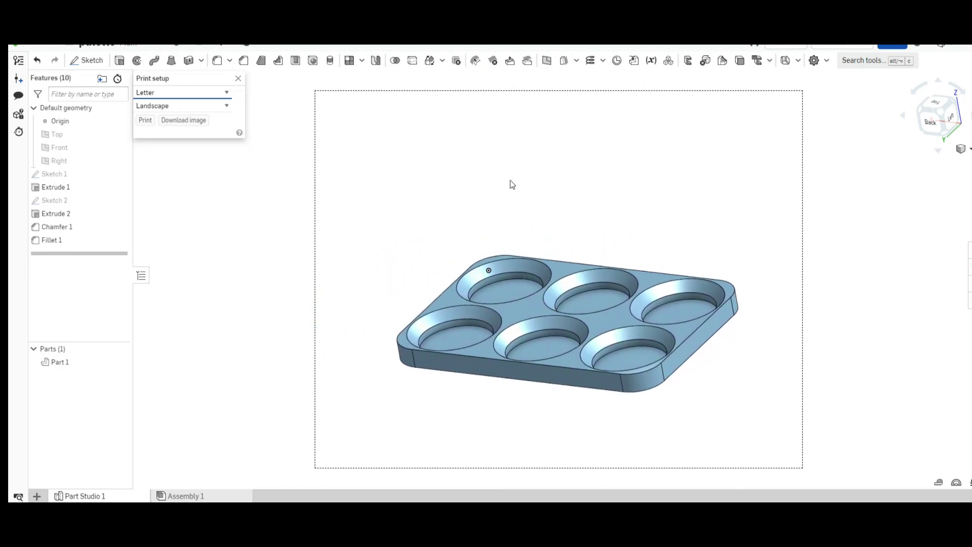
pyautogui.scroll(2, 511, 185)
pyautogui.moveTo(511, 183); pyautogui.dragTo(500, 146, button='right')
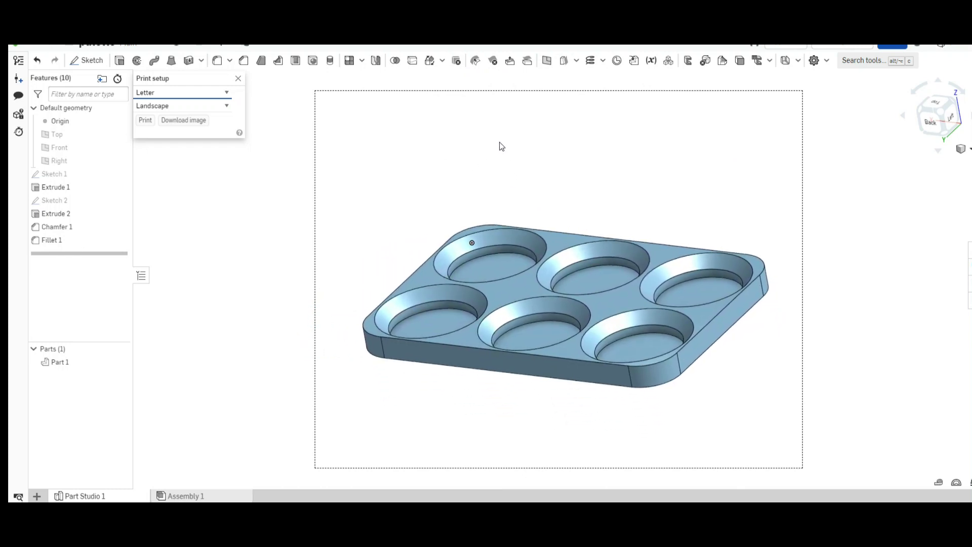
pyautogui.scroll(1, 500, 146)
pyautogui.scroll(2, 576, 192)
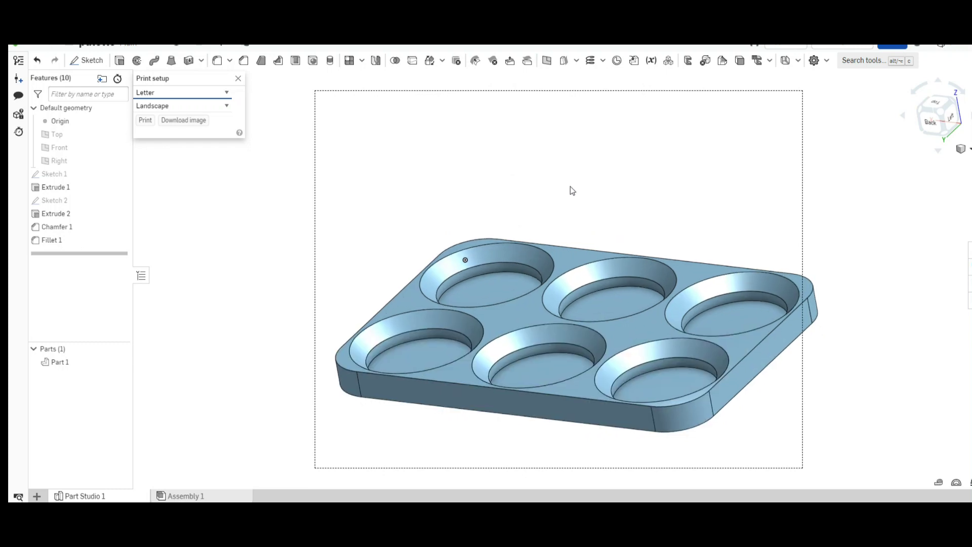
pyautogui.moveTo(566, 181)
pyautogui.mouseDown(button='right')
pyautogui.moveTo(554, 177)
pyautogui.moveTo(556, 162)
pyautogui.mouseUp(button='right')
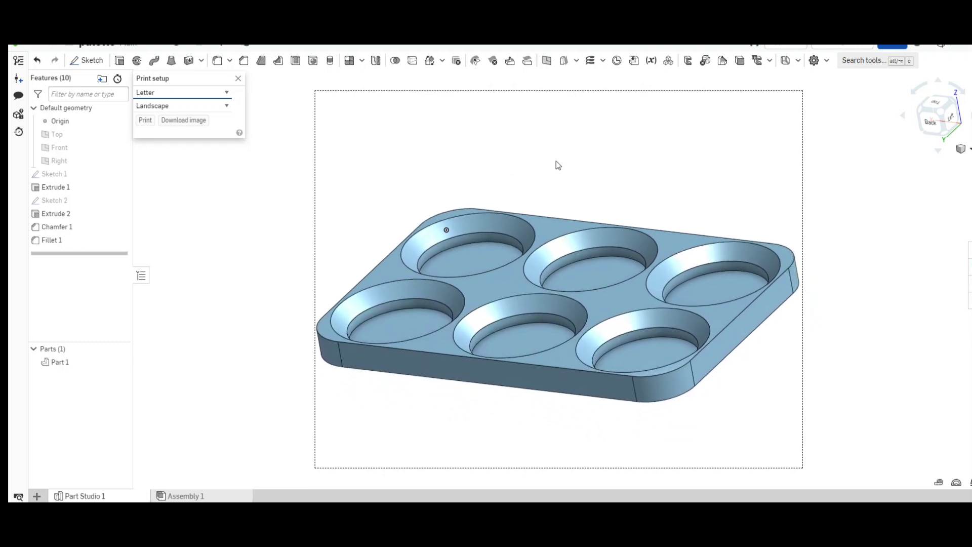
pyautogui.click(192, 122)
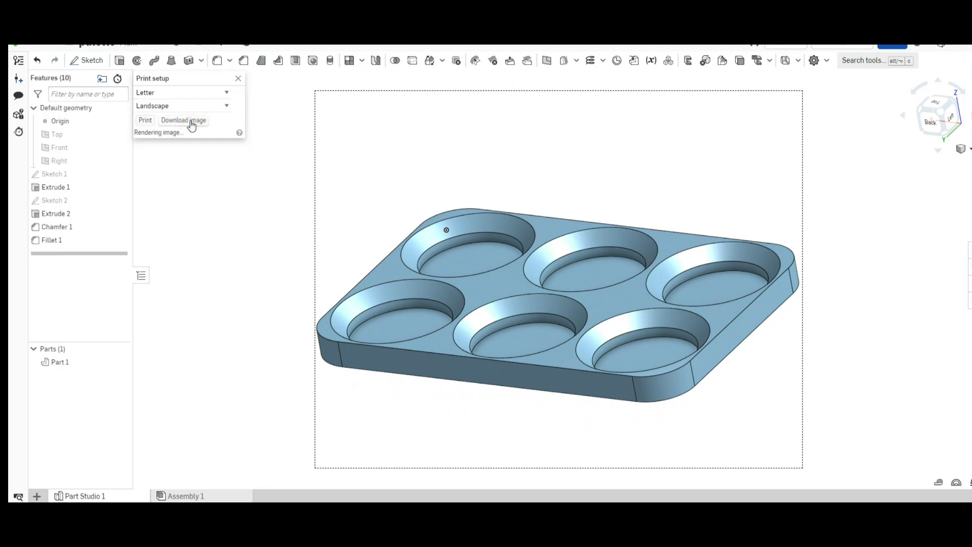